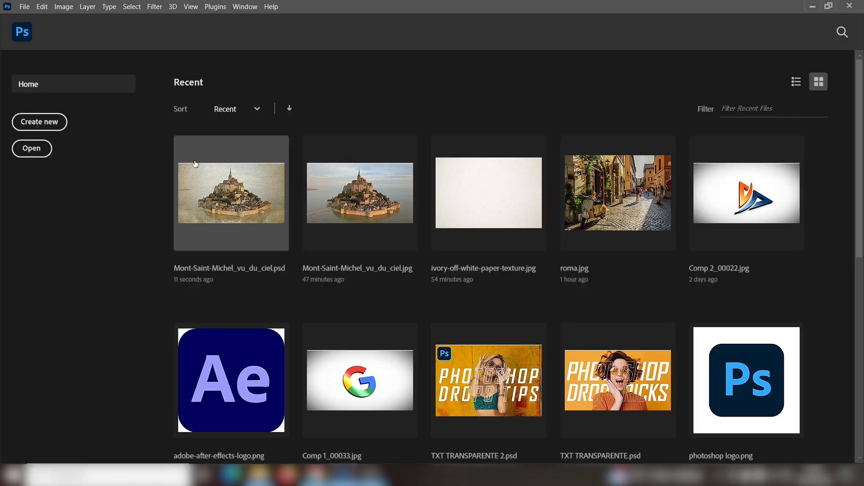
- Open the ivory-off-white-paper-texture and Mont-Saint-Michel_vu_du_ciel images together from the _Efeito pintura folder
left_click(32, 150)
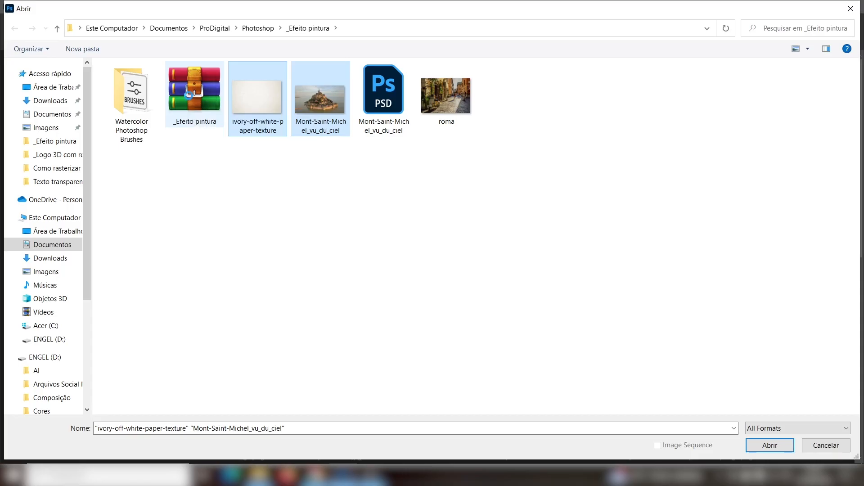
right_click(188, 95)
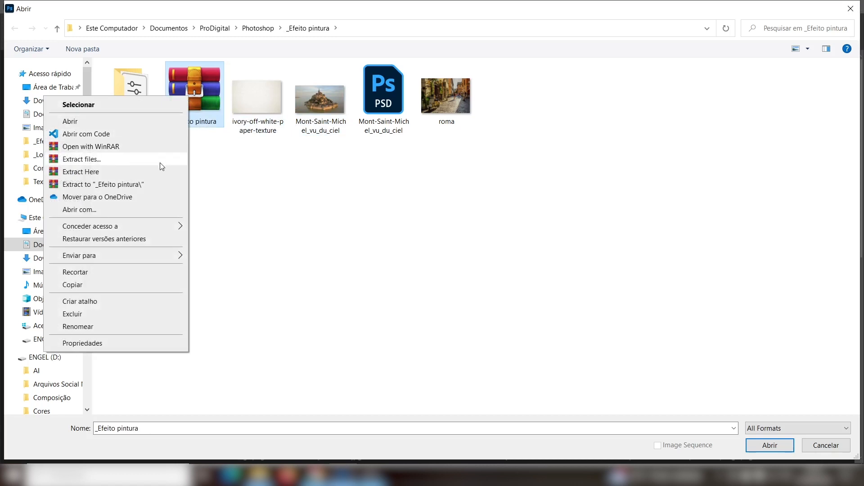
left_click(249, 170)
left_click(244, 135)
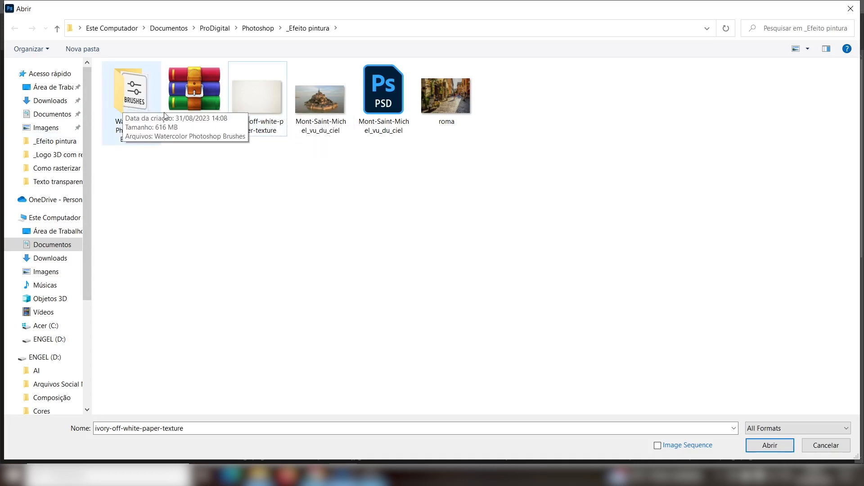
left_click(268, 112)
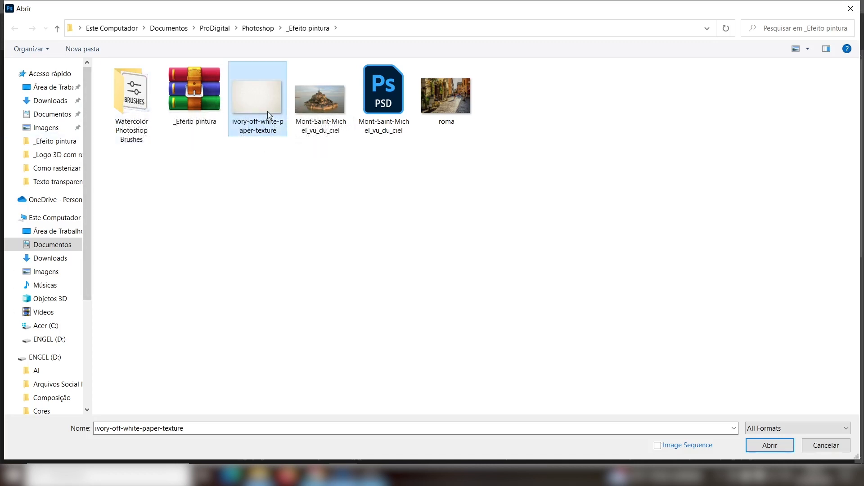
left_click(320, 110, "ctrl")
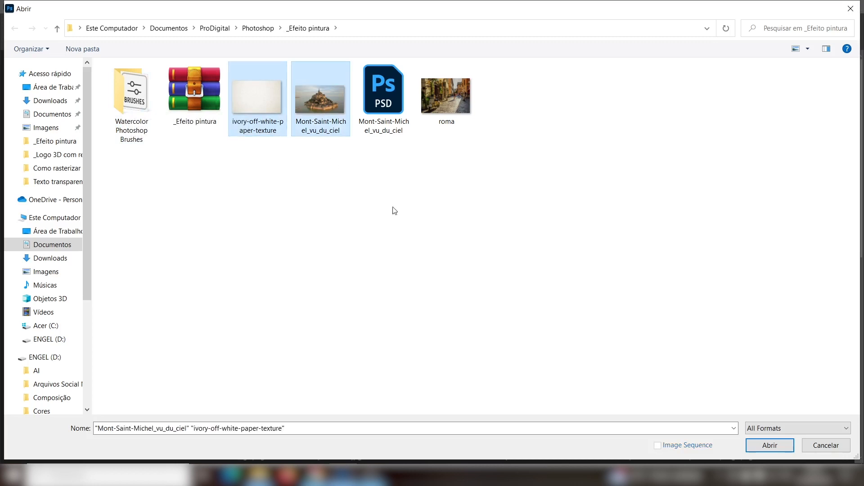
left_click(763, 445)
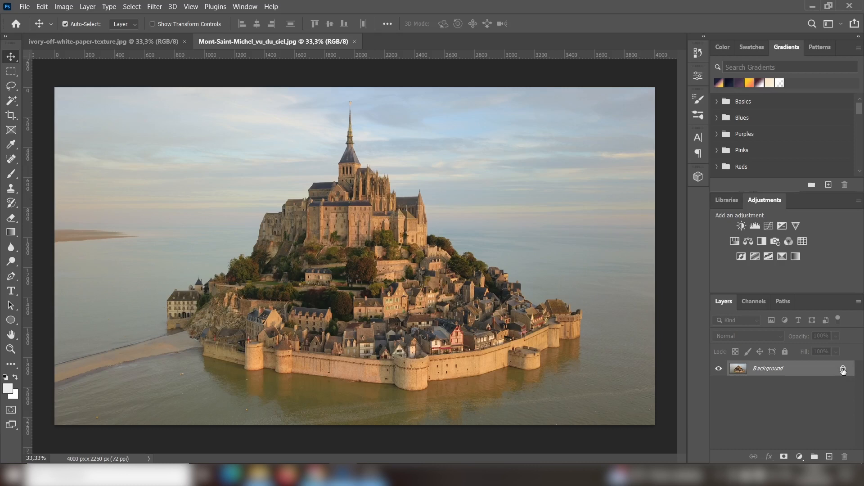
- Unlock the Background layer of the Mont-Saint-Michel image and convert it to a Smart Object
left_click(843, 370)
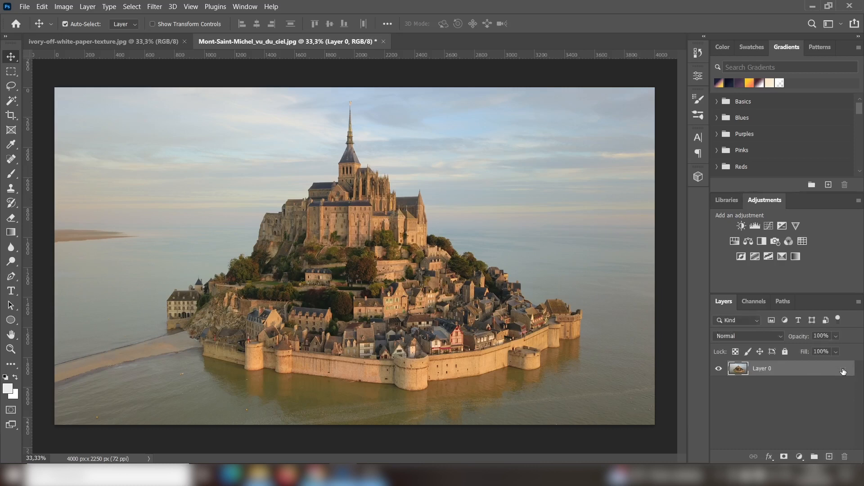
right_click(790, 370)
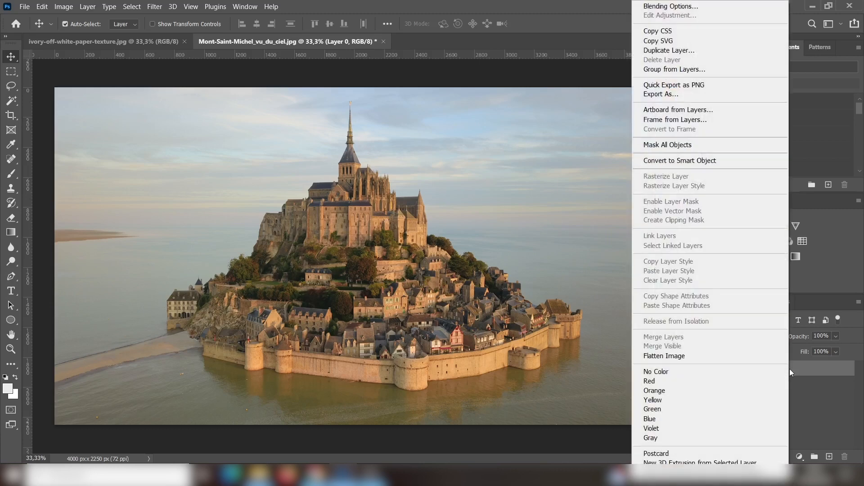
left_click(716, 163)
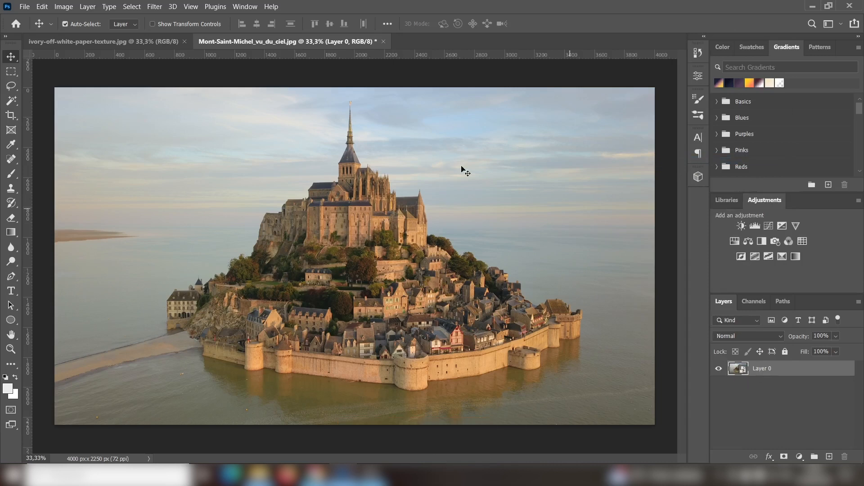
- Choose the artistic Dry Brush effect from the Filter Gallery for Layer 0 and set its Brush Size to 10
left_click(155, 7)
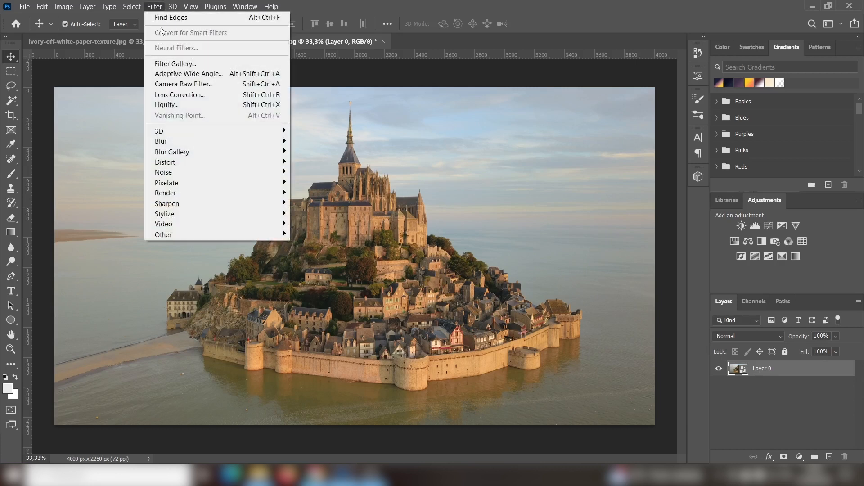
left_click(185, 64)
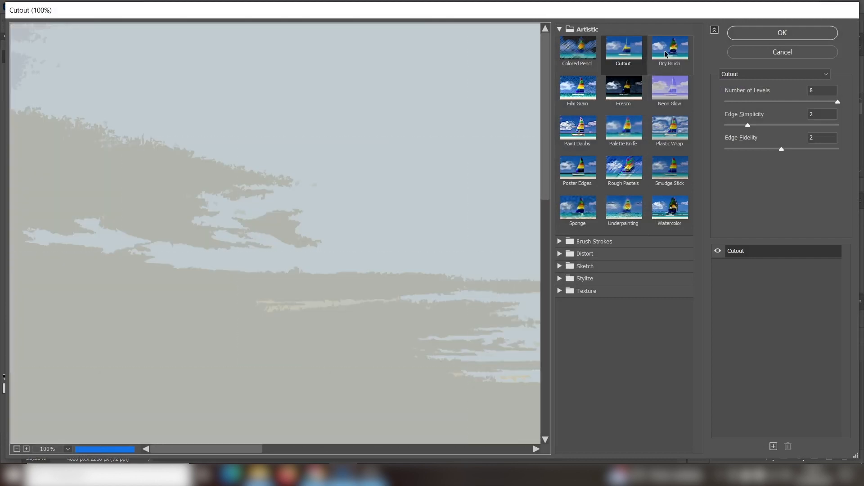
left_click(665, 50)
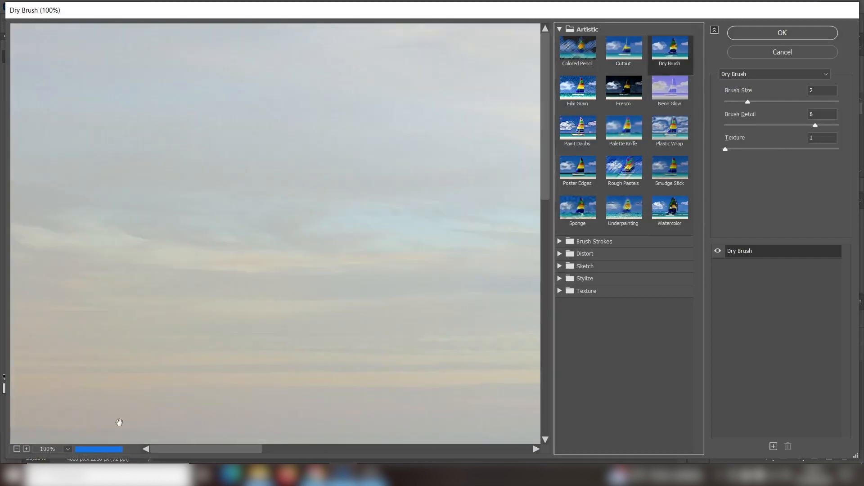
left_click(18, 448)
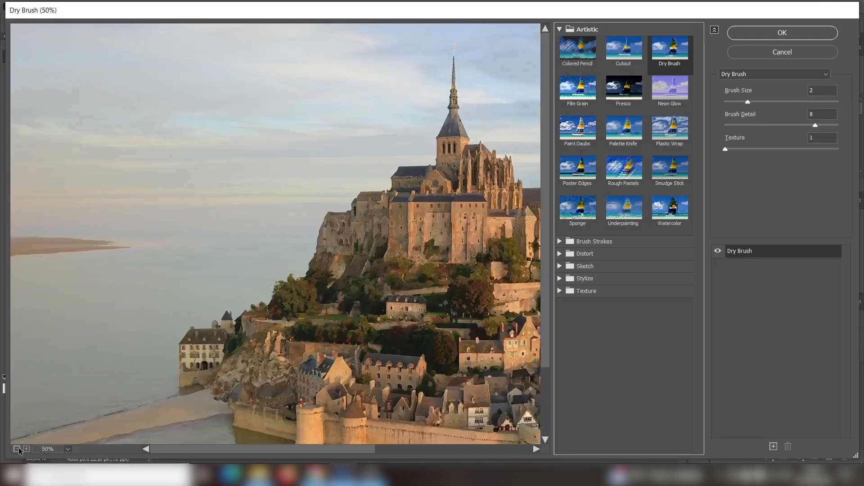
left_click(18, 449)
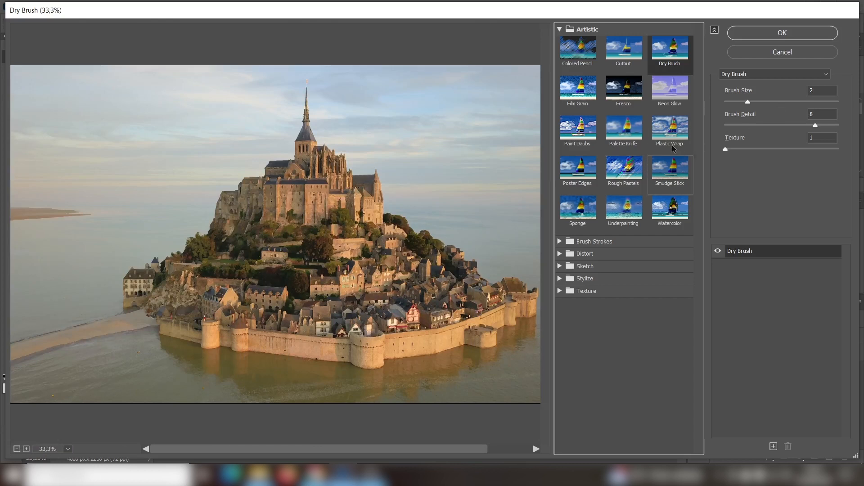
left_click(749, 101)
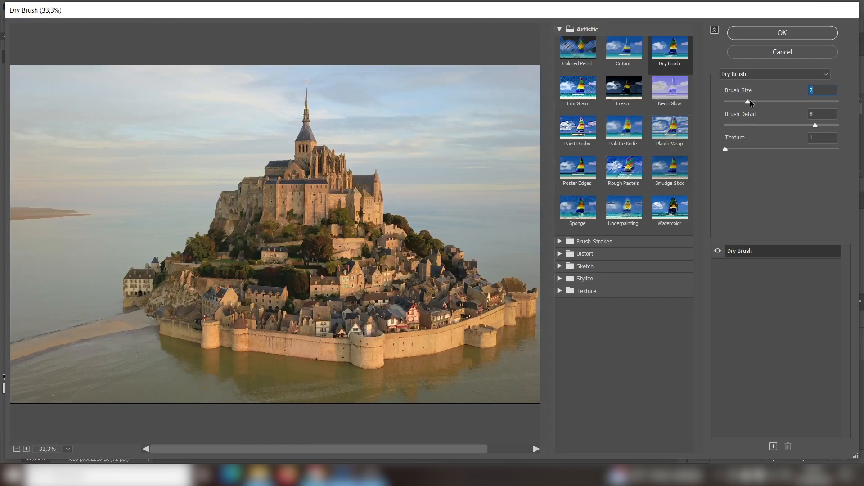
left_click(838, 101)
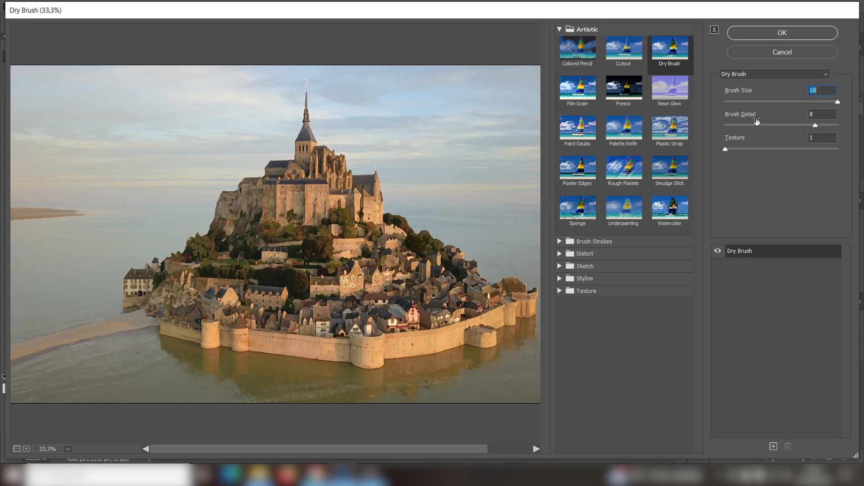
- Set the Dry Brush effect's Brush Detail to 6 and Texture to 1, and apply it as a smart filter
left_click_drag(815, 124, 725, 125)
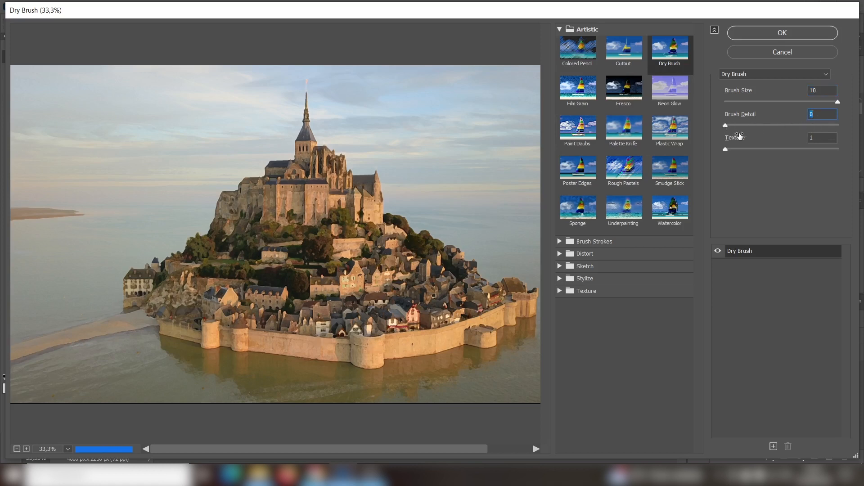
left_click_drag(736, 127, 798, 127)
left_click_drag(823, 125, 797, 126)
left_click_drag(724, 150, 805, 146)
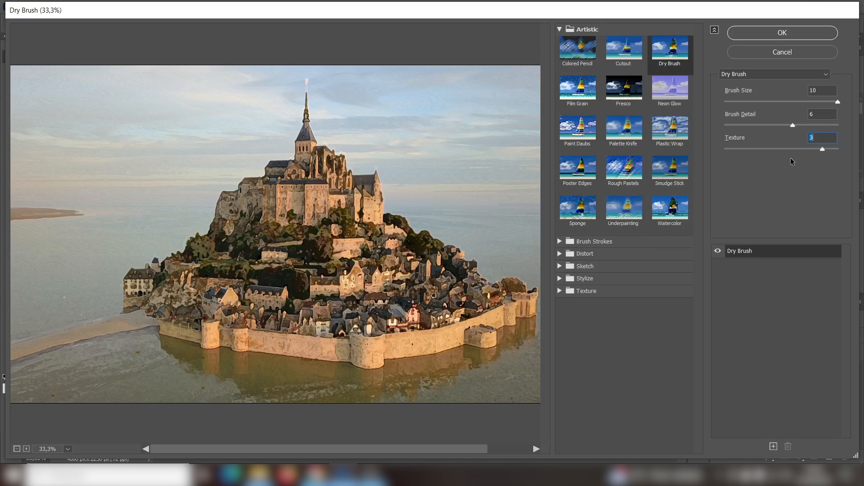
left_click_drag(822, 150, 725, 150)
left_click(782, 32)
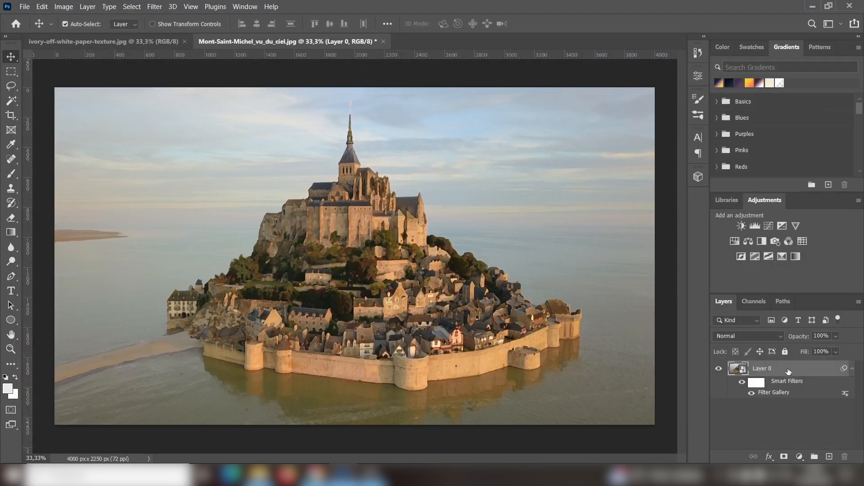
- Add a second Filter Gallery smart filter to Layer 0 using Cutout with Number of Levels 8 and Edge Simplicity 0
left_click(156, 7)
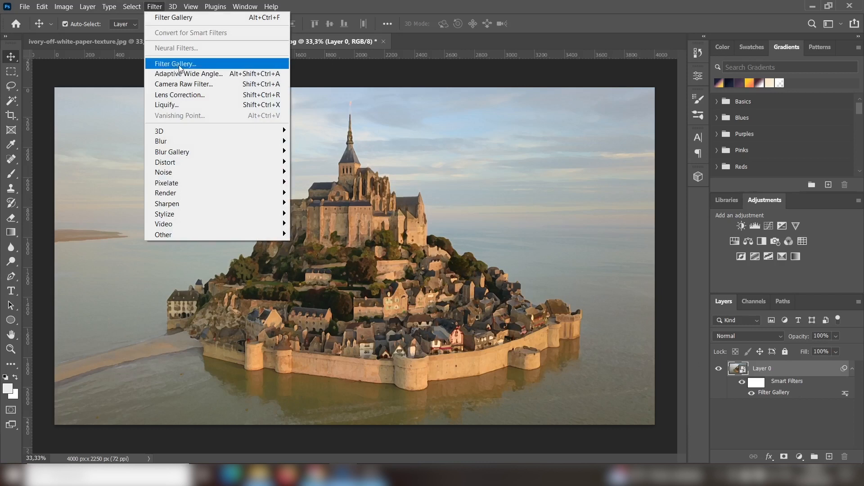
left_click(179, 67)
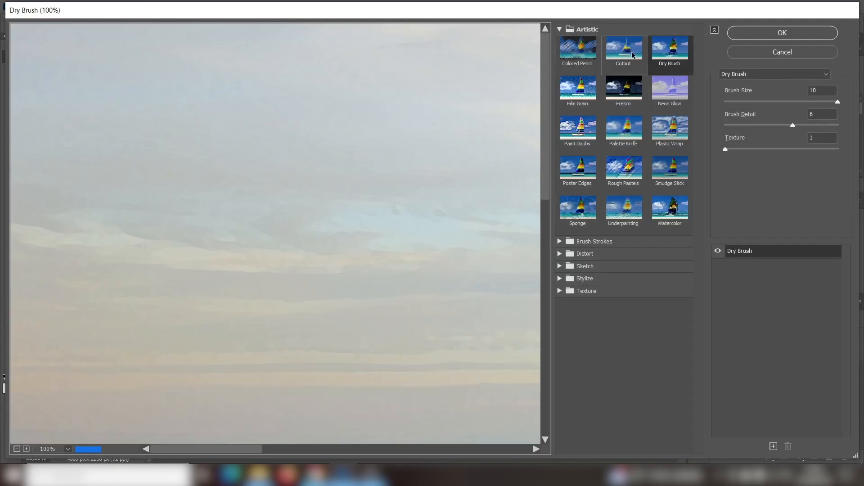
left_click(629, 60)
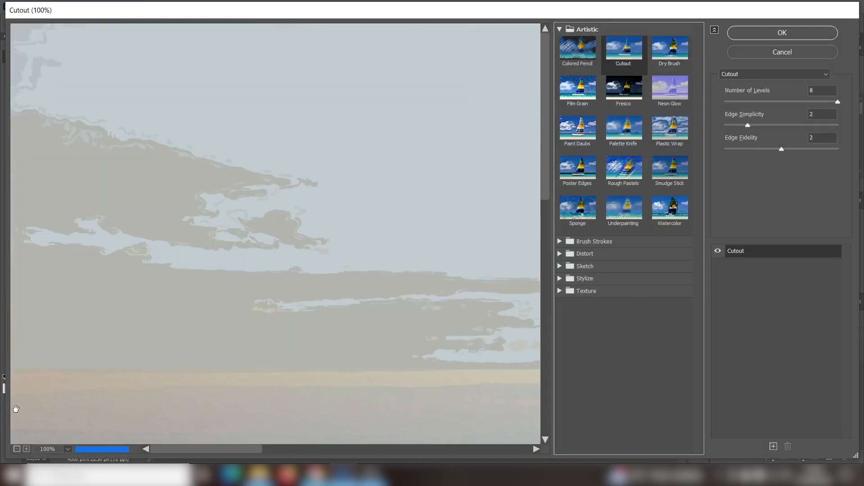
left_click(17, 449)
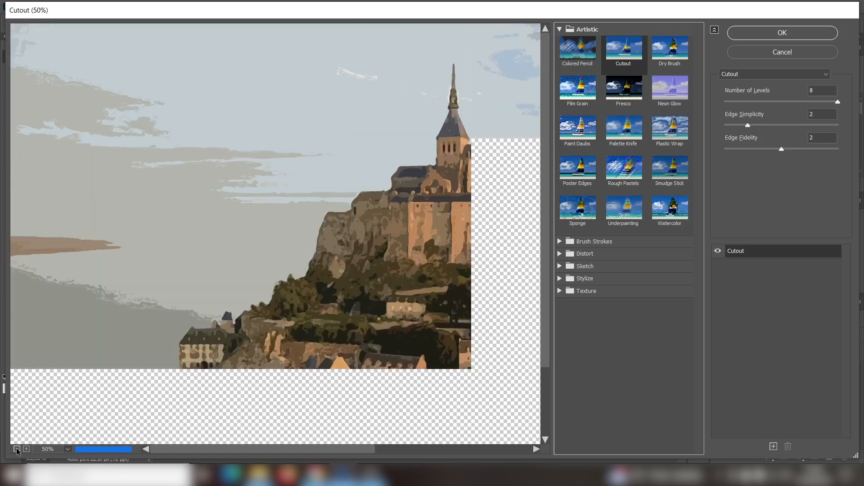
left_click(17, 448)
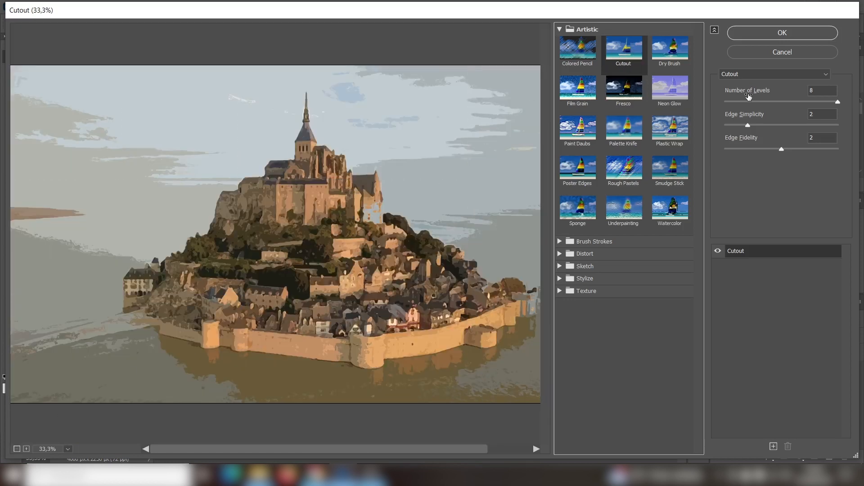
left_click_drag(840, 102, 724, 101)
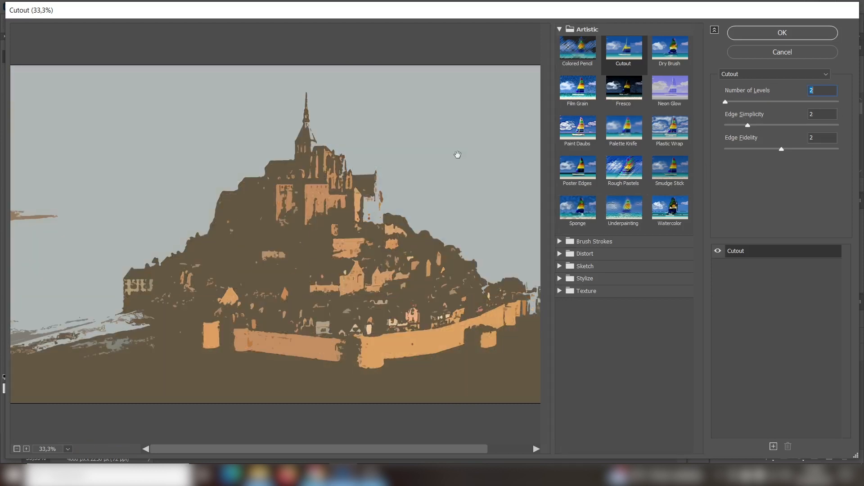
left_click_drag(726, 102, 838, 101)
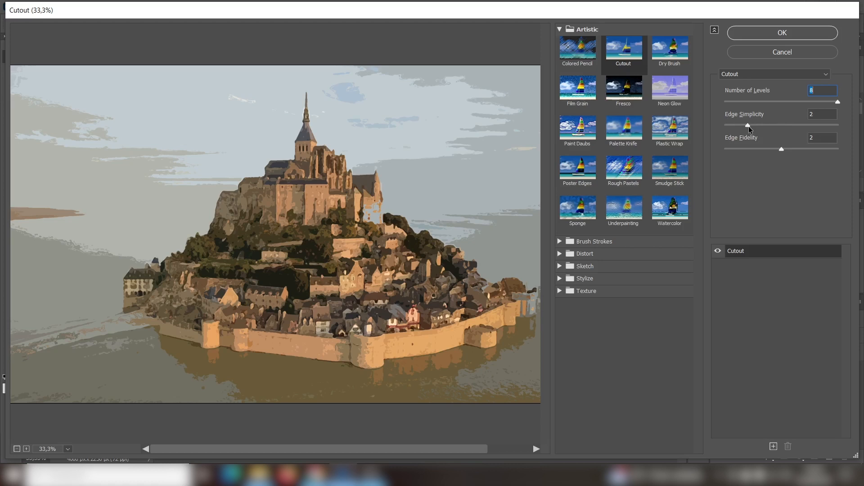
left_click_drag(749, 126, 836, 124)
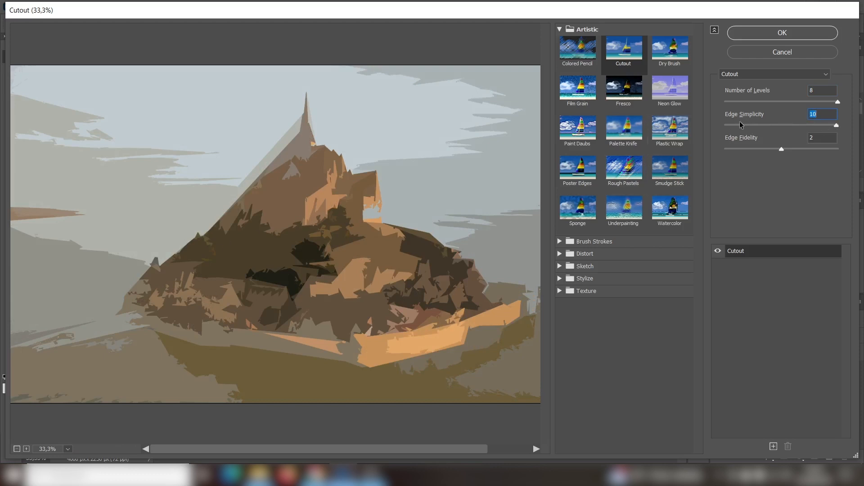
left_click(732, 125)
left_click_drag(731, 125, 722, 127)
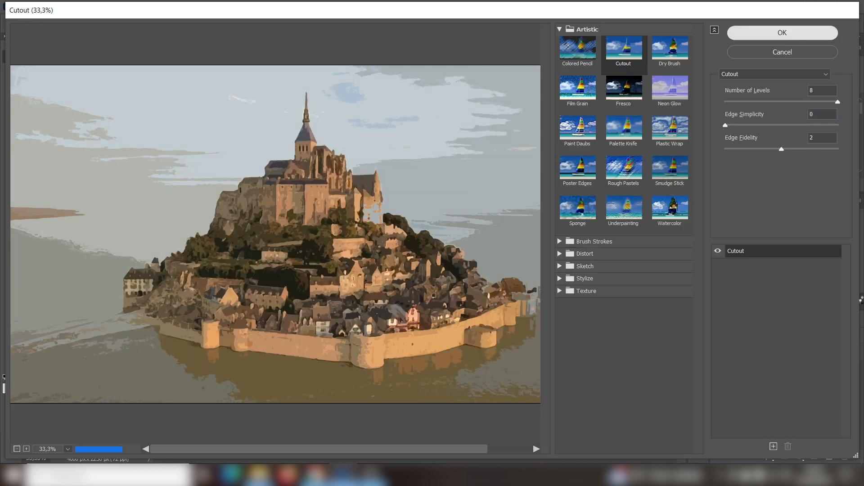
left_click(782, 32)
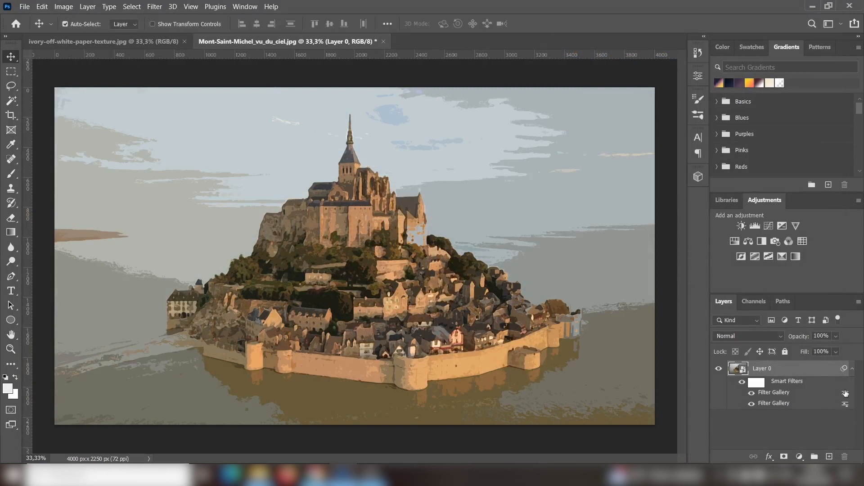
- Set the blending mode of the upper Filter Gallery smart filter to Pin Light, comparing the image with and without the preview
double_click(846, 396)
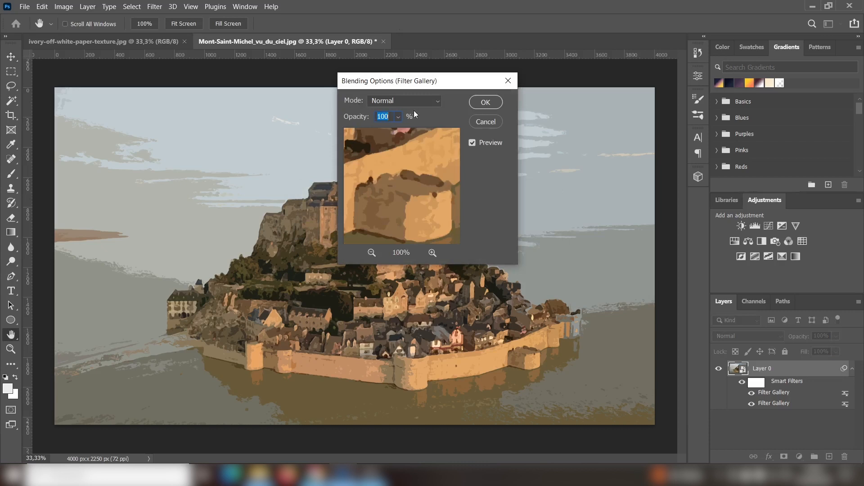
left_click(435, 100)
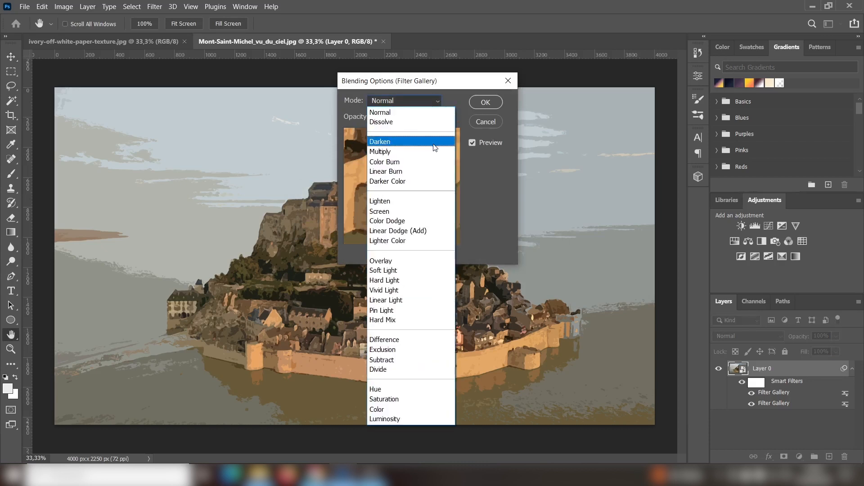
left_click(438, 313)
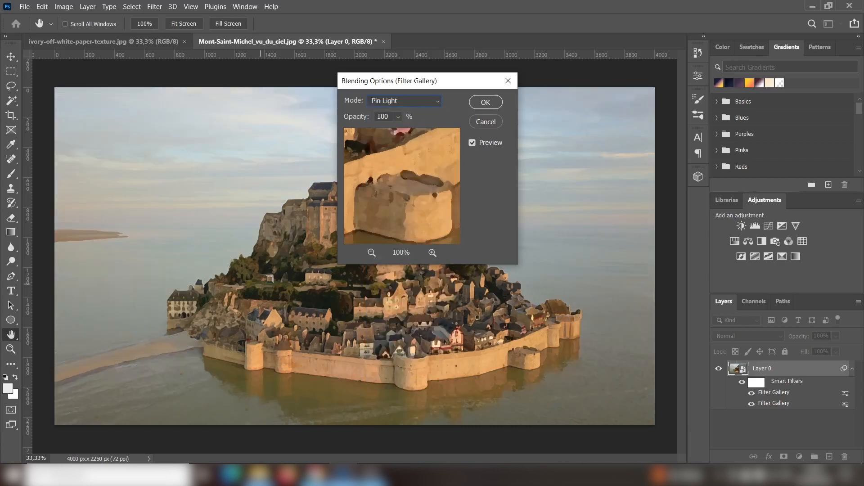
left_click(472, 143)
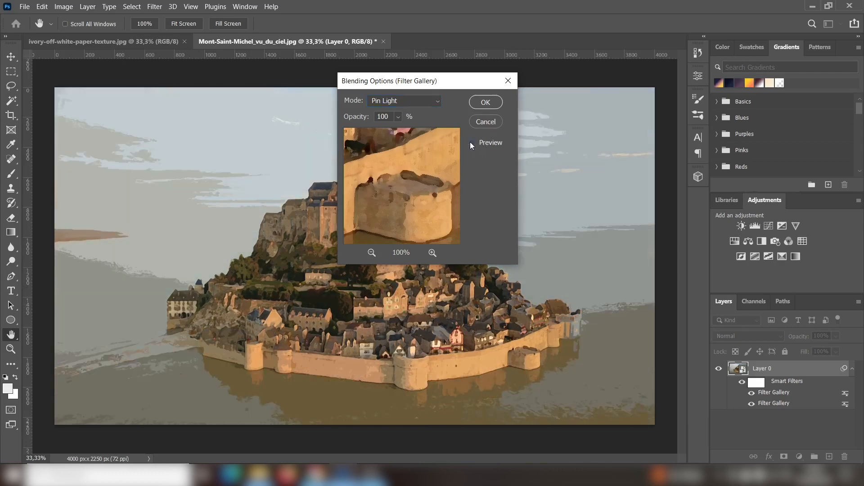
left_click(471, 142)
left_click(473, 143)
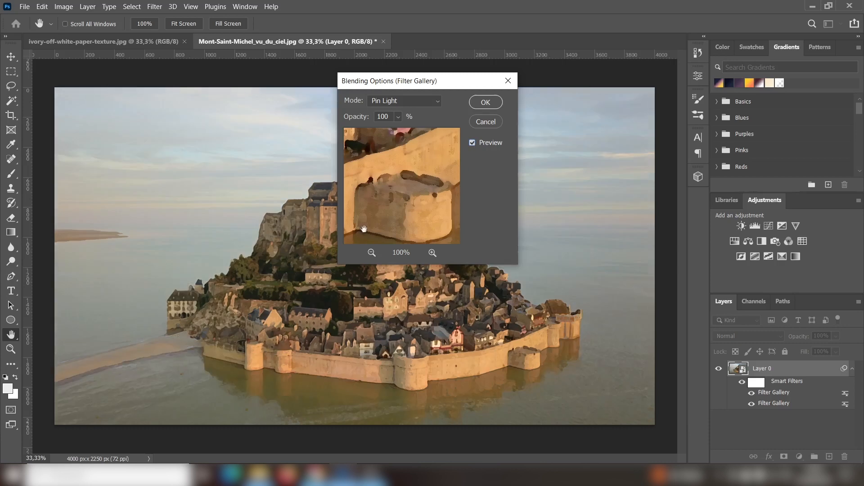
left_click(489, 103)
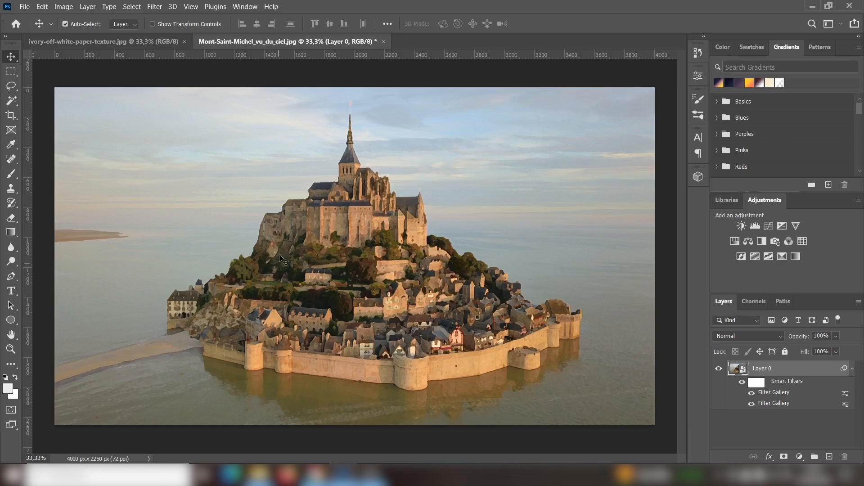
- Add a Smart Blur smart filter to Layer 0 with Radius 24.2, Threshold 100 and High quality
left_click(157, 9)
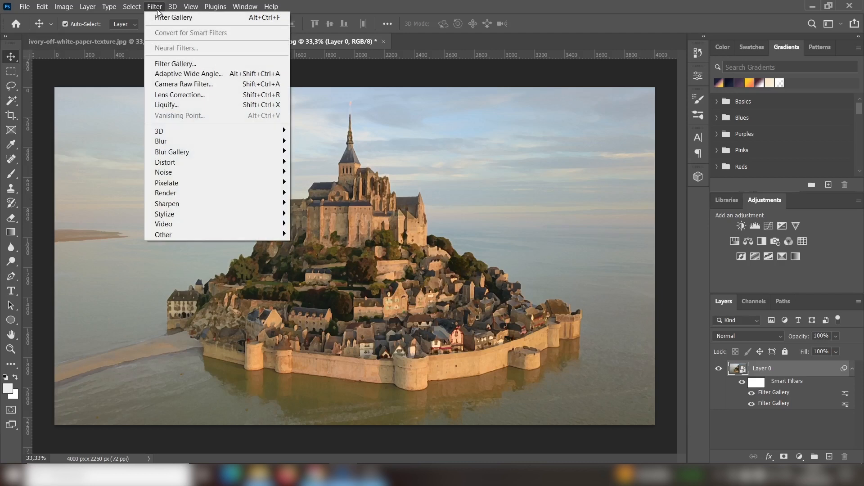
mouse_move(198, 140)
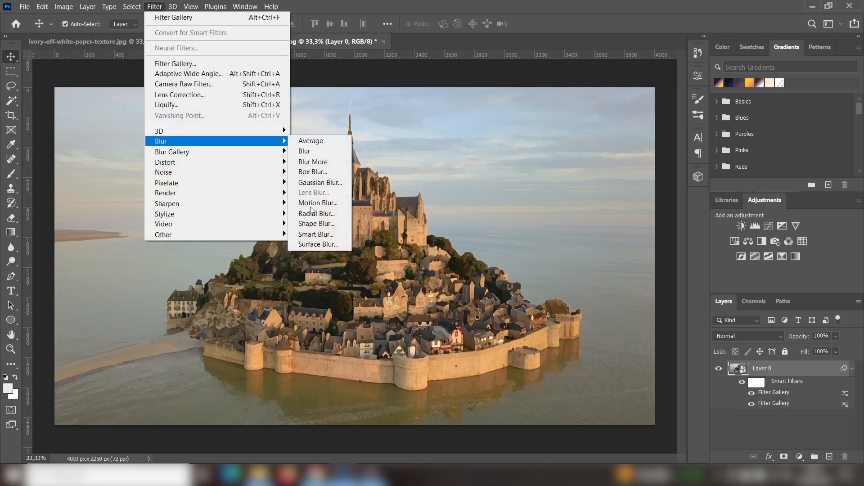
left_click(317, 236)
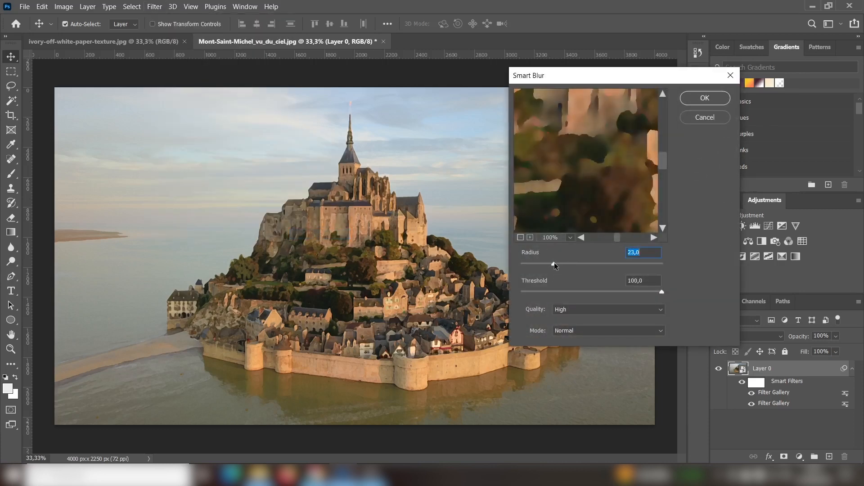
left_click_drag(635, 266, 662, 268)
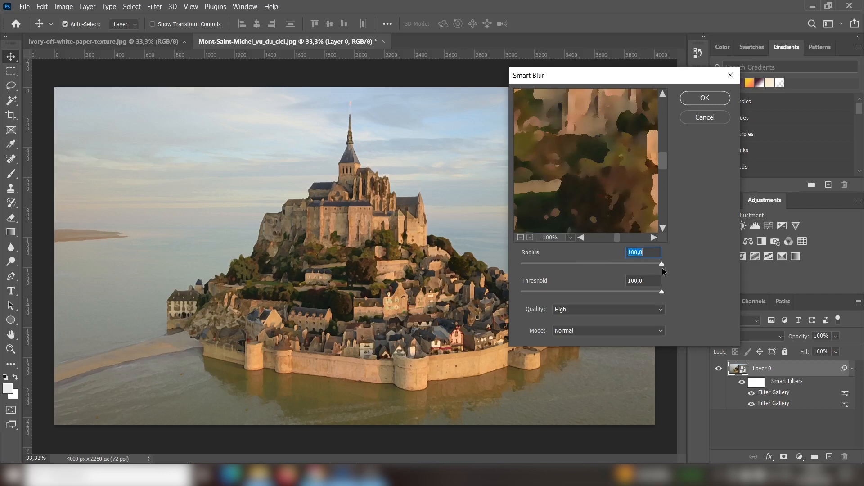
left_click(554, 264)
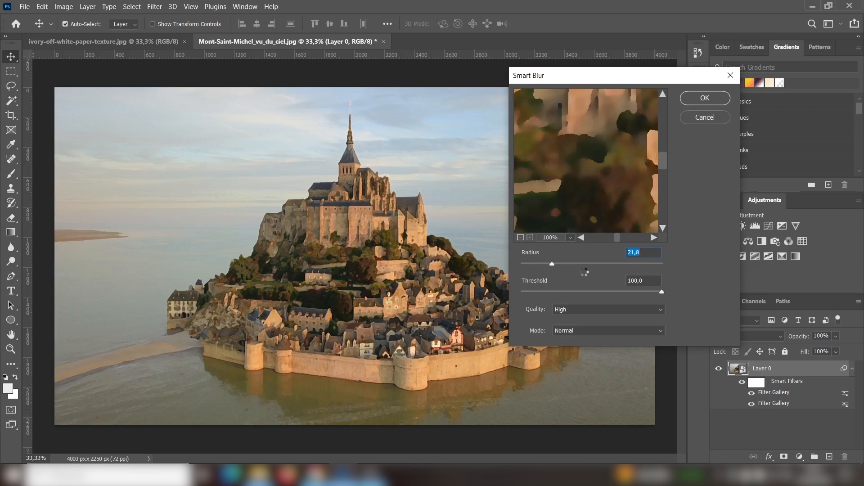
left_click(556, 265)
left_click(590, 314)
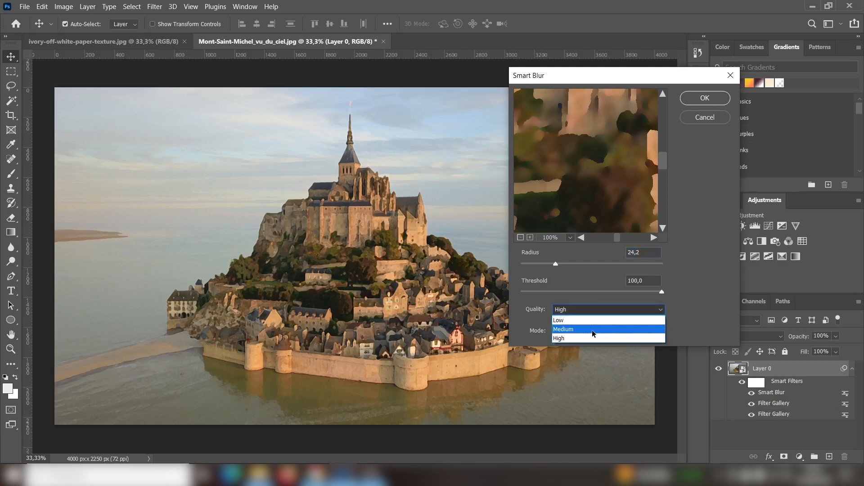
left_click(592, 338)
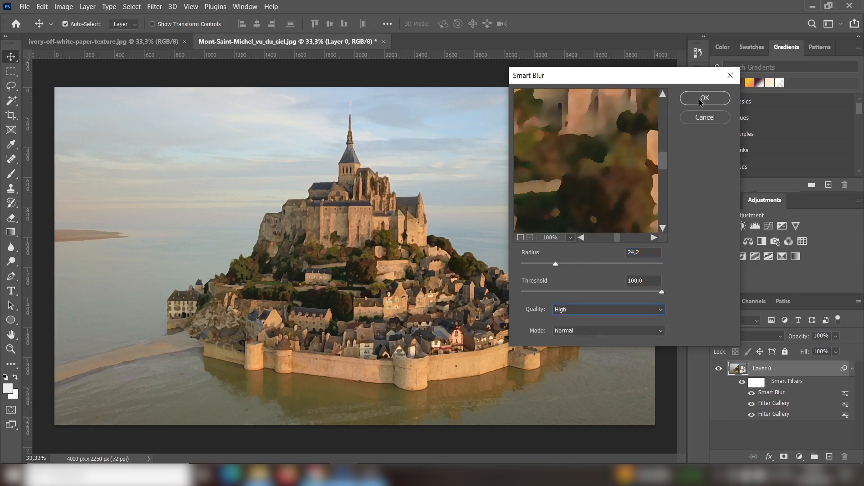
left_click_drag(566, 172, 579, 177)
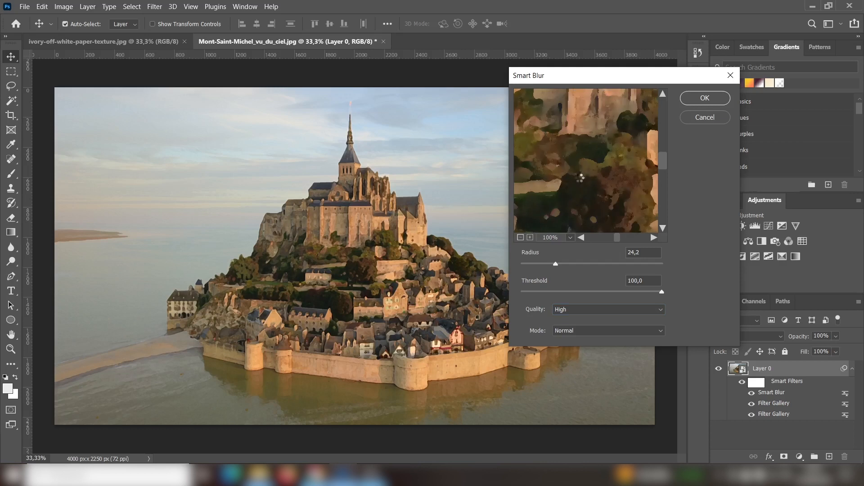
left_click(705, 98)
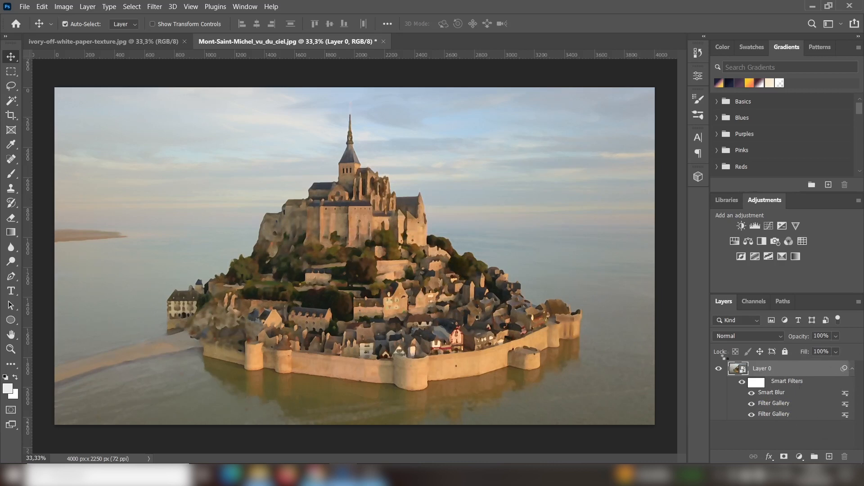
- Set the blending mode of the Smart Blur smart filter to Screen
double_click(846, 391)
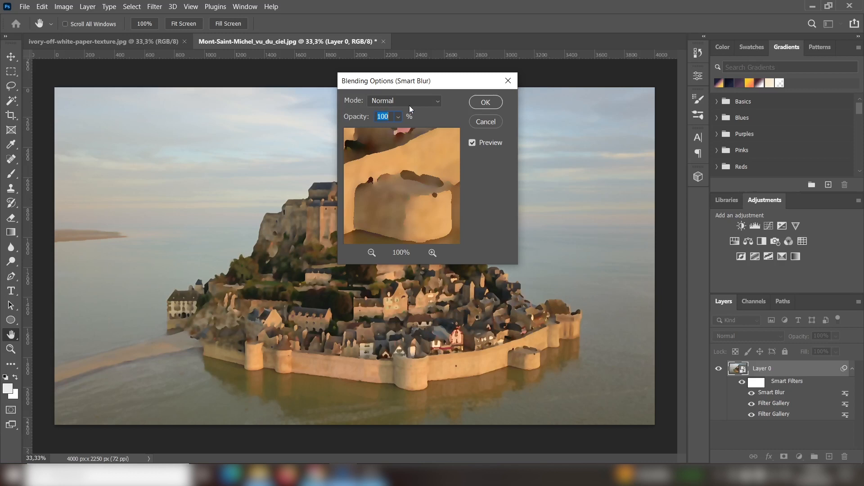
left_click(429, 100)
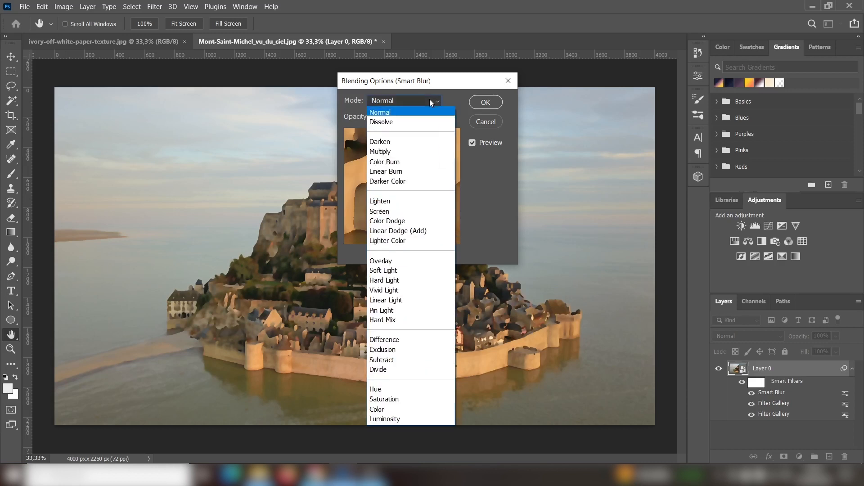
left_click(420, 216)
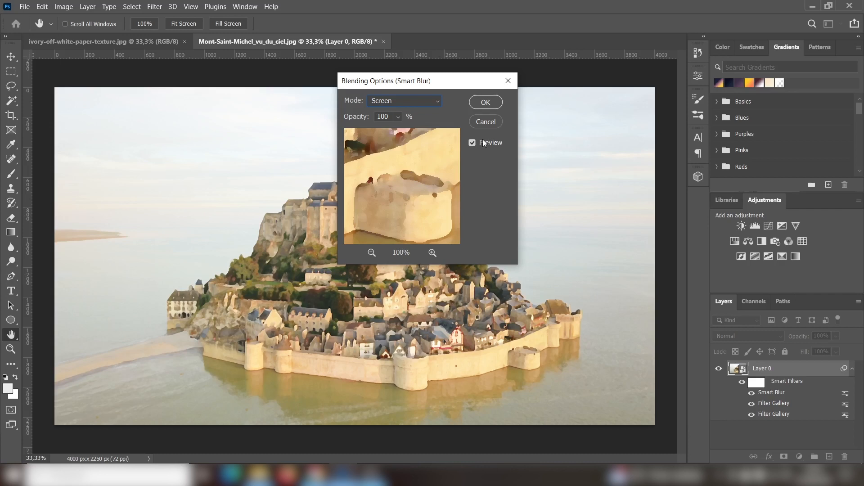
left_click(485, 103)
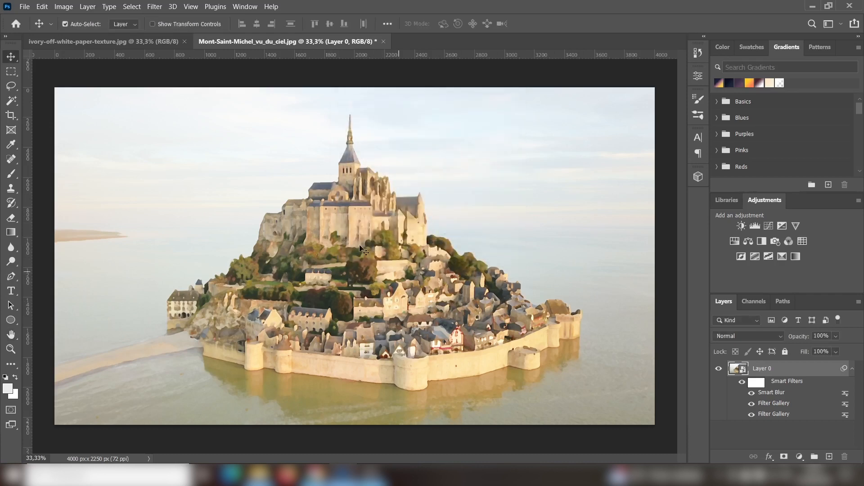
- Add a Find Edges smart filter to Layer 0 in Multiply blending mode, and compare the image with and without it
left_click(153, 7)
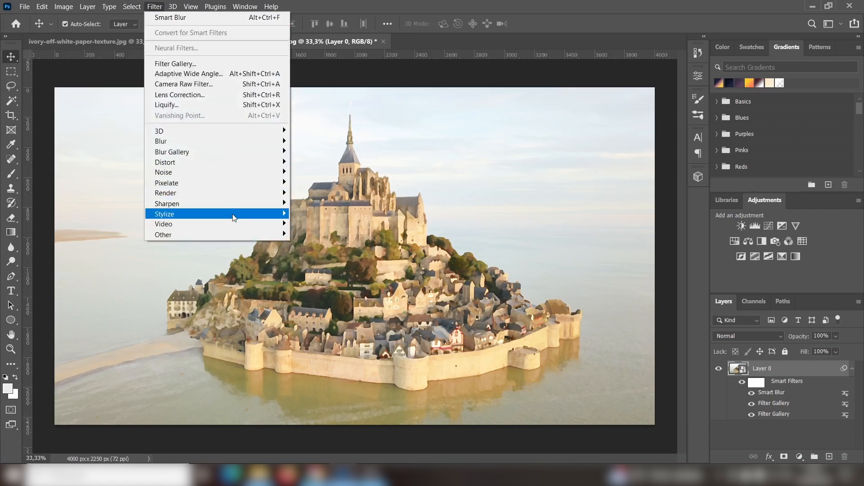
mouse_move(234, 218)
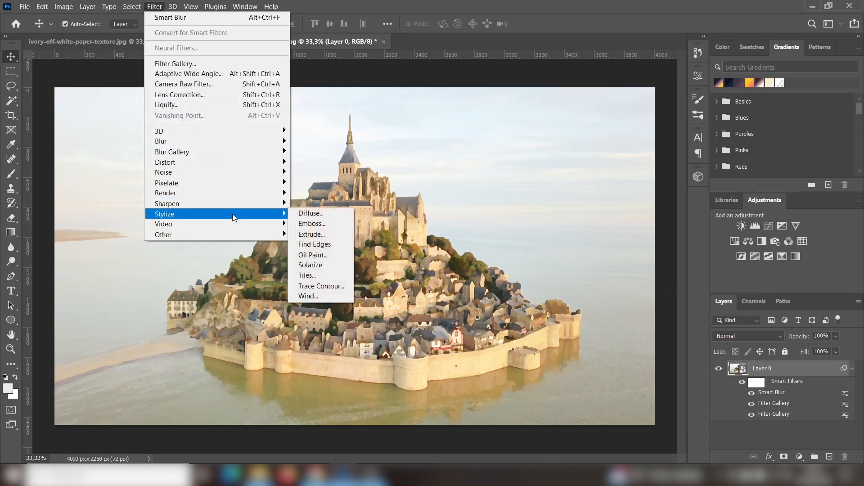
left_click(328, 244)
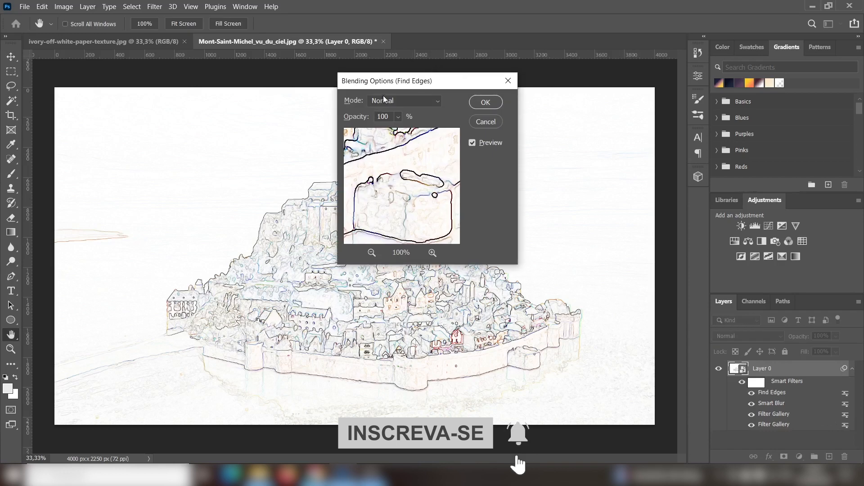
left_click(401, 101)
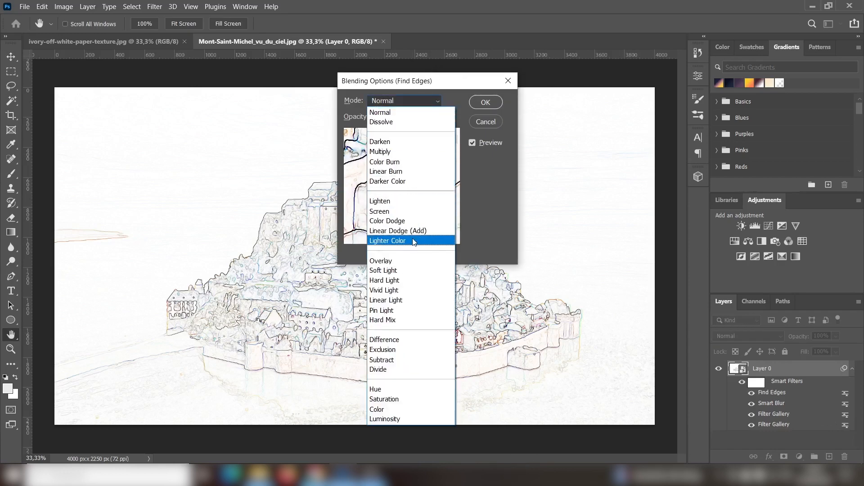
left_click(408, 153)
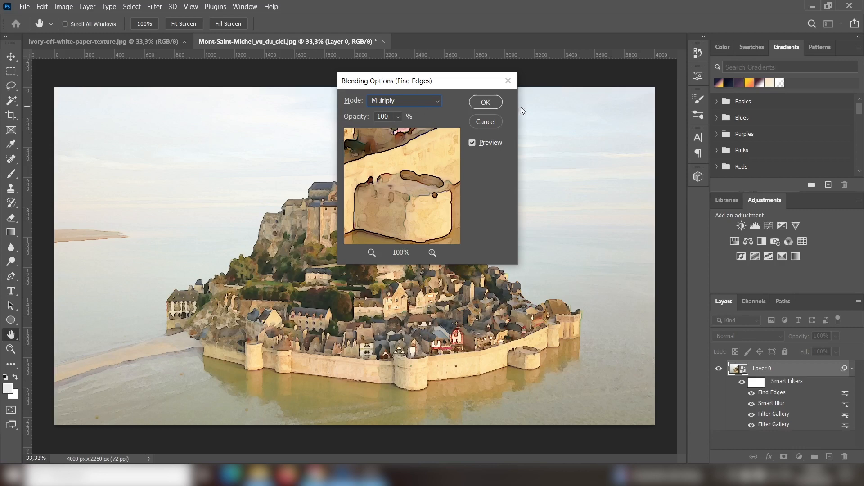
left_click(485, 101)
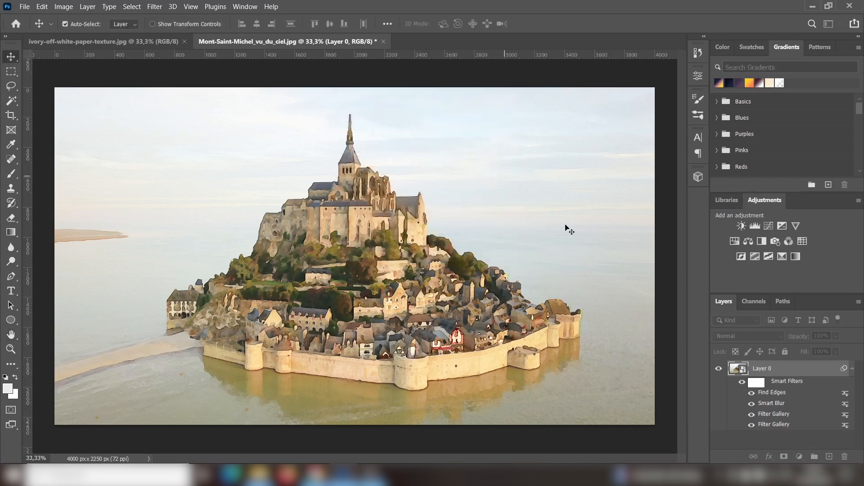
left_click(750, 395)
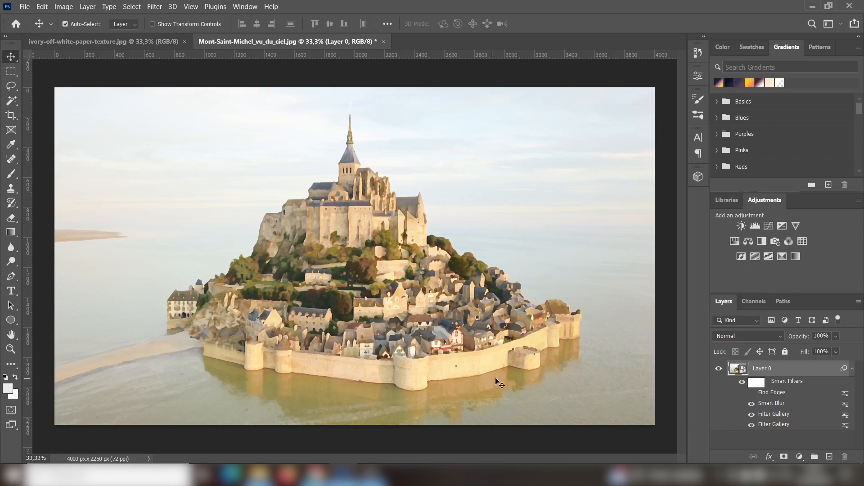
left_click(750, 392)
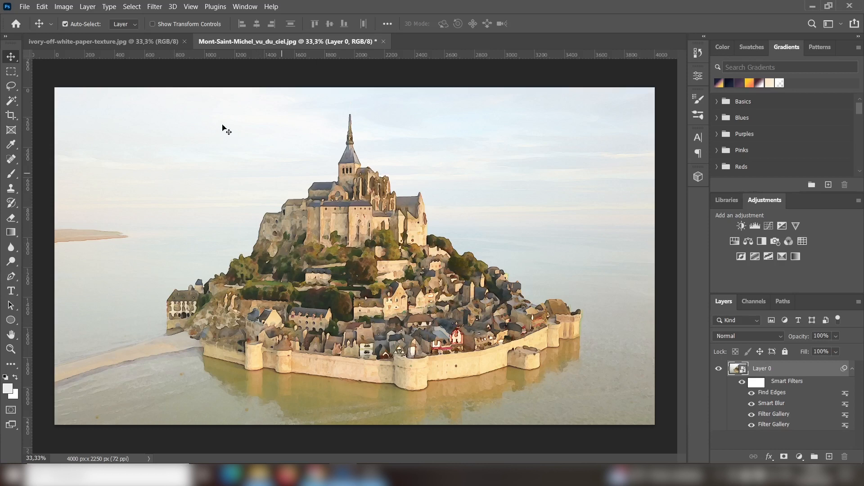
- Copy the paper texture from ivory-off-white-paper-texture.jpg into the Mont-Saint-Michel document as a new layer above Layer 0
left_click(96, 41)
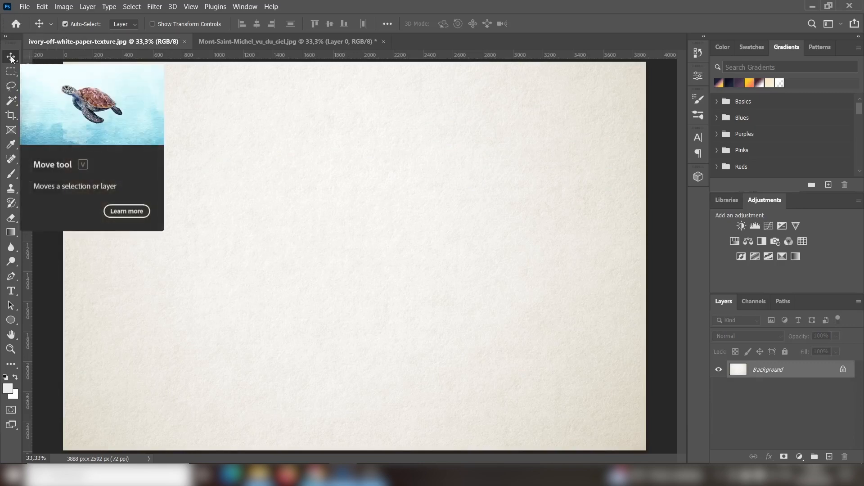
left_click_drag(249, 231, 285, 40)
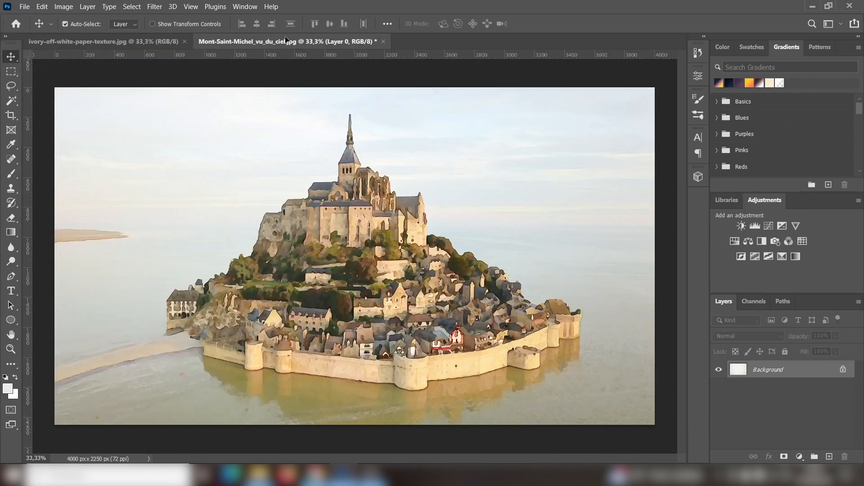
left_click_drag(346, 266, 346, 265)
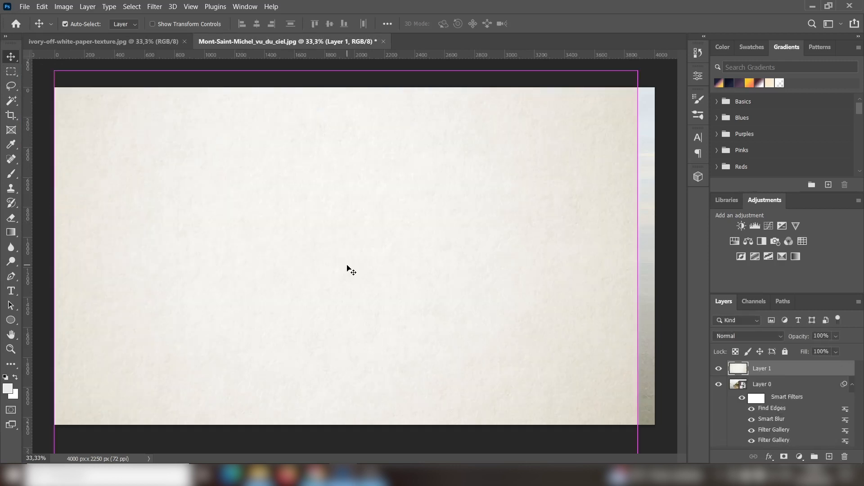
- Transform the paper texture layer to cover the whole canvas, centring it and stretching its width to 102.88%
key("ctrl+t")
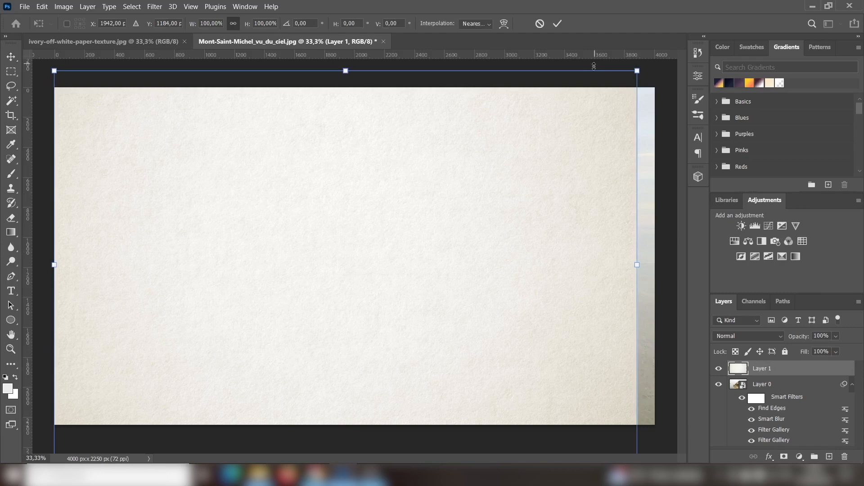
mouse_move(355, 292)
left_mouse_down()
mouse_move(392, 282)
mouse_move(369, 287)
left_mouse_up()
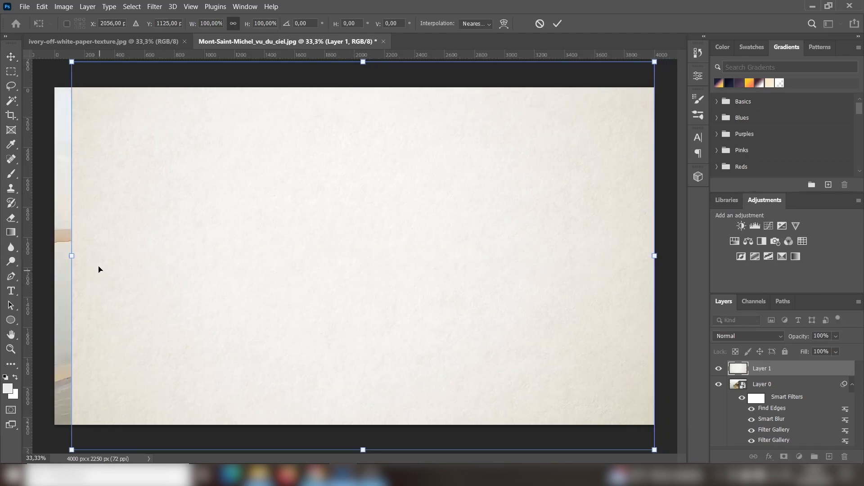
left_click_drag(68, 257, 55, 256)
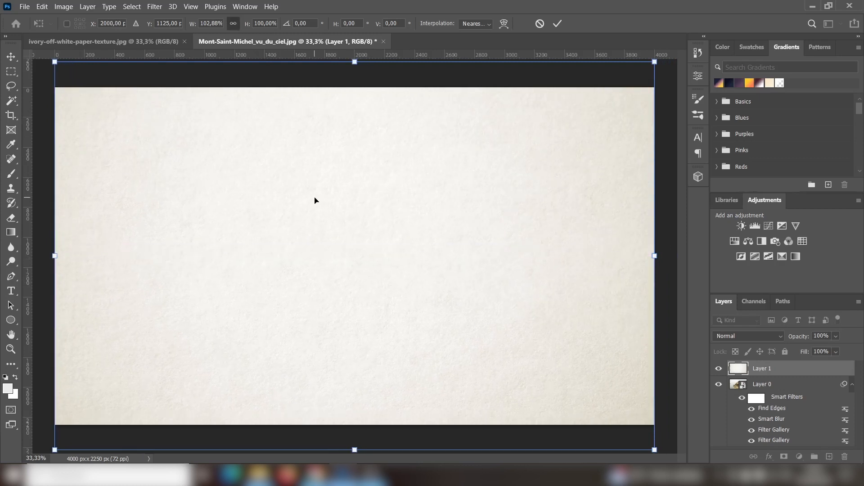
key("Return")
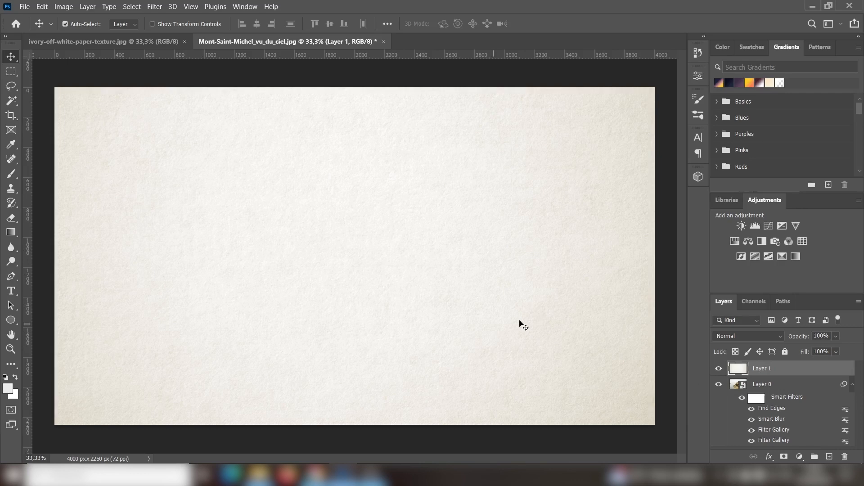
- Add a Levels adjustment layer above the paper texture and raise its black input level to 187
left_click(755, 226)
key("ctrl")
key("ctrl")
key("ctrl")
key("ctrl")
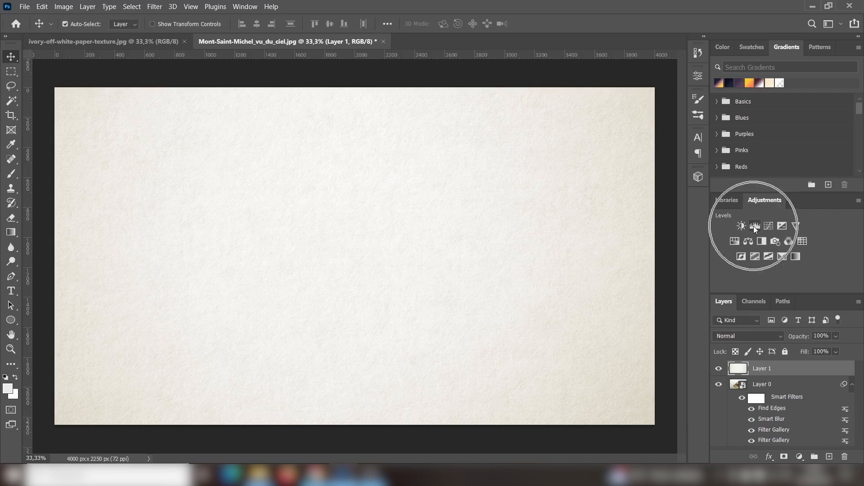
left_click(253, 6)
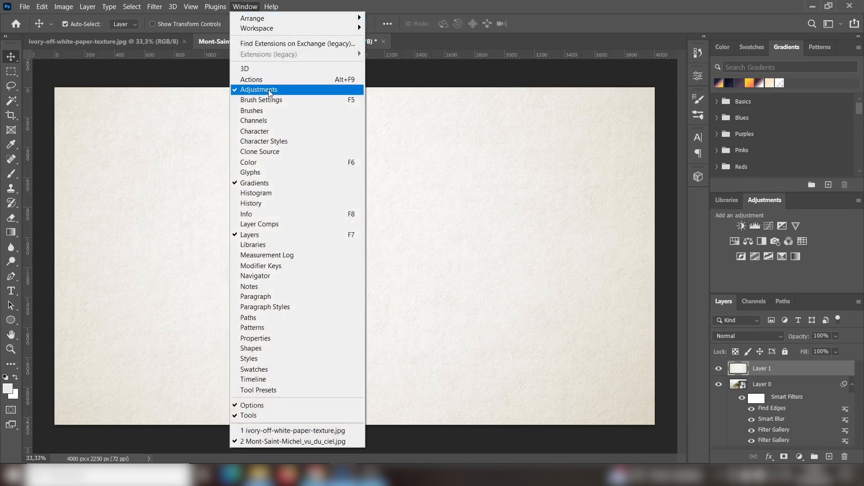
left_click(756, 227)
left_click(756, 226)
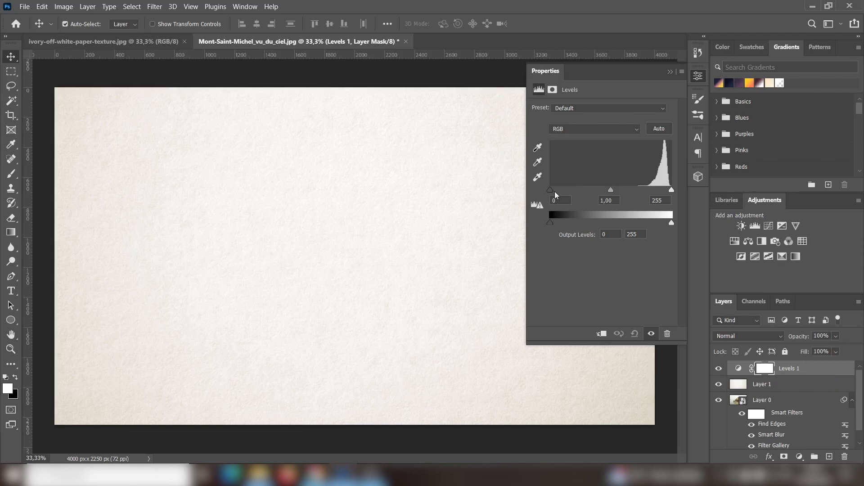
left_click_drag(554, 192, 639, 192)
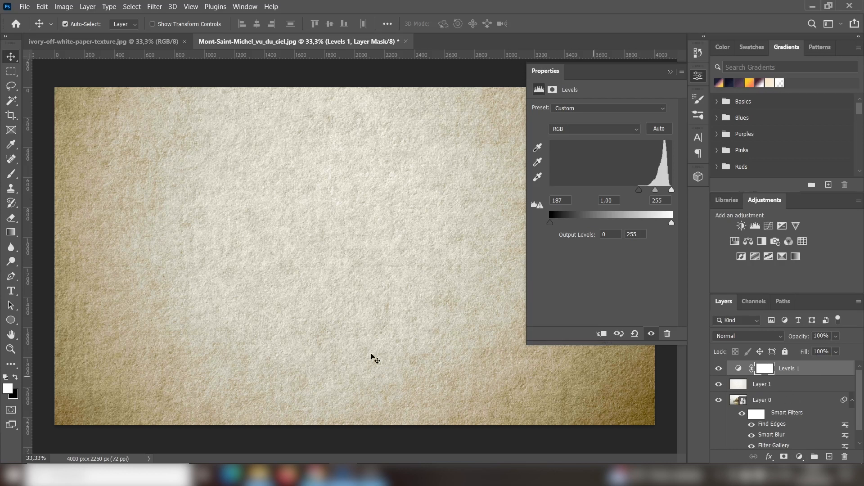
- Clip the Levels adjustment to the paper texture layer beneath it and collapse the adjustment's properties
key("ctrl")
key("ctrl")
key("ctrl")
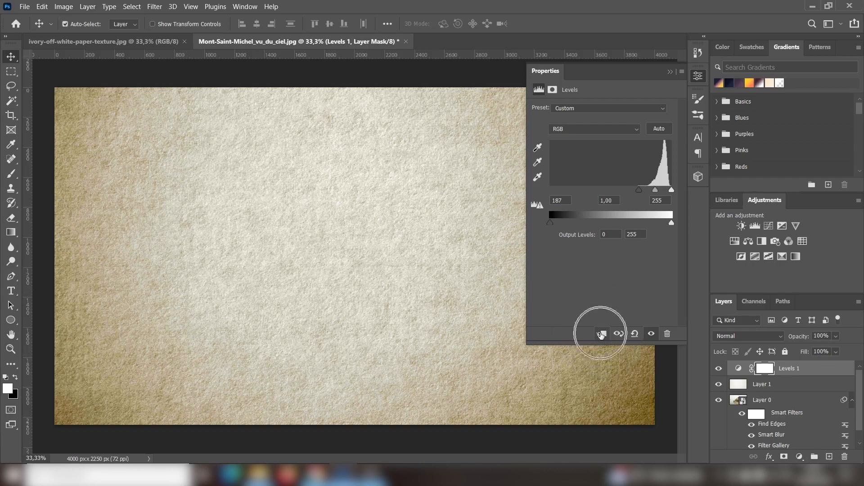
left_click(601, 334)
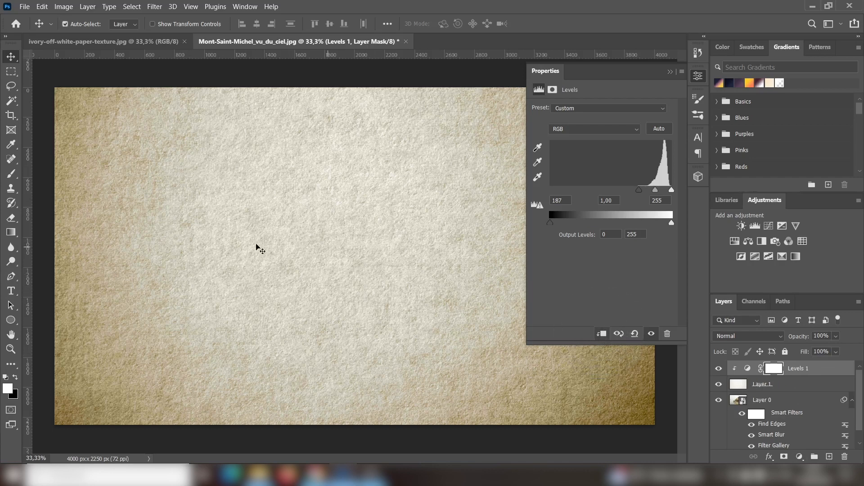
left_click(670, 72)
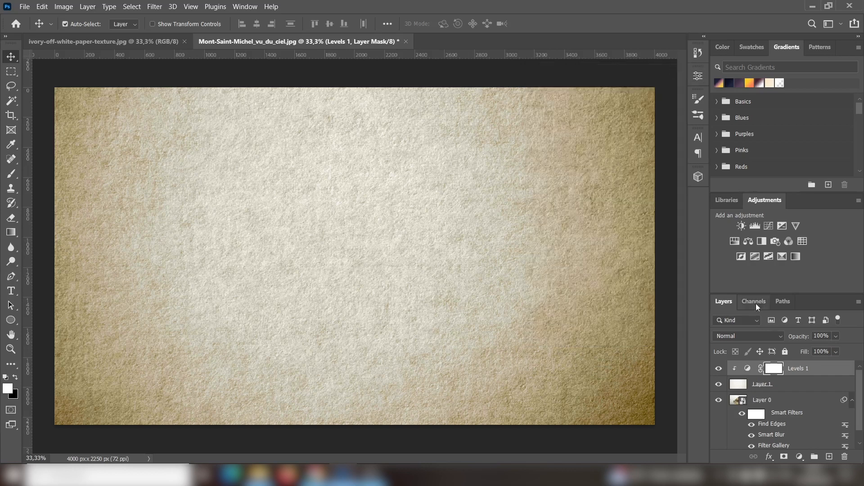
- Set the blend mode of the paper texture layer, Layer 1, to Multiply
left_click(782, 386)
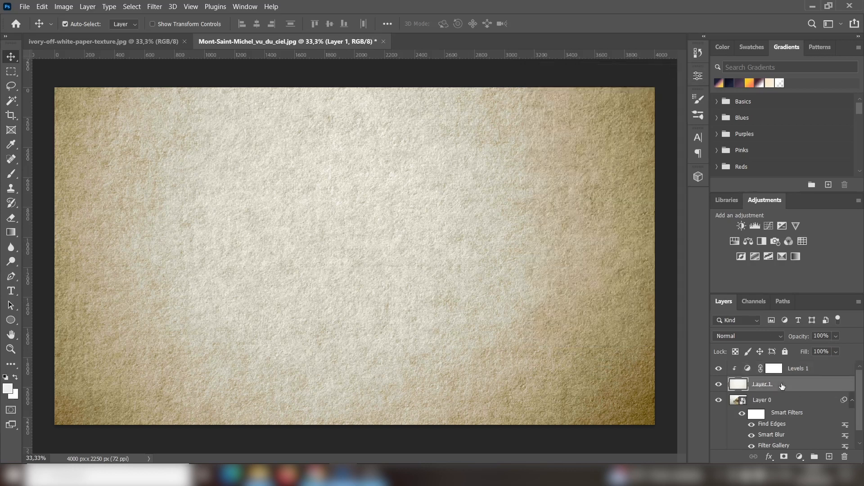
left_click(775, 337)
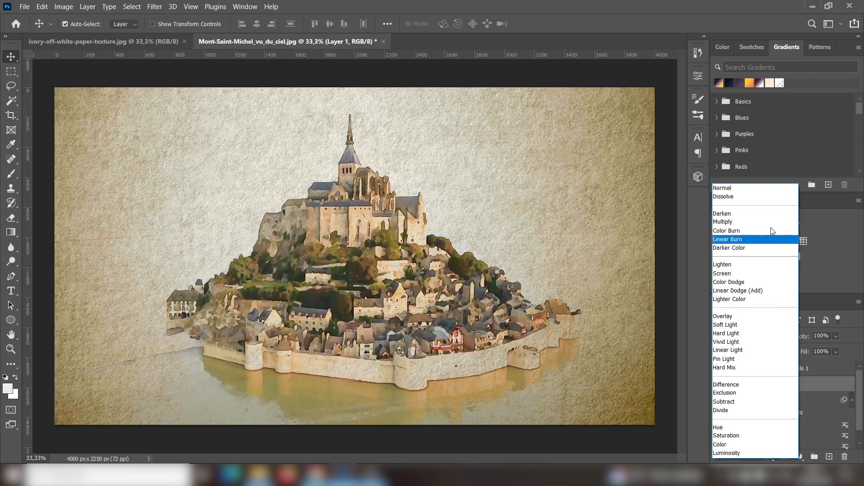
left_click(770, 222)
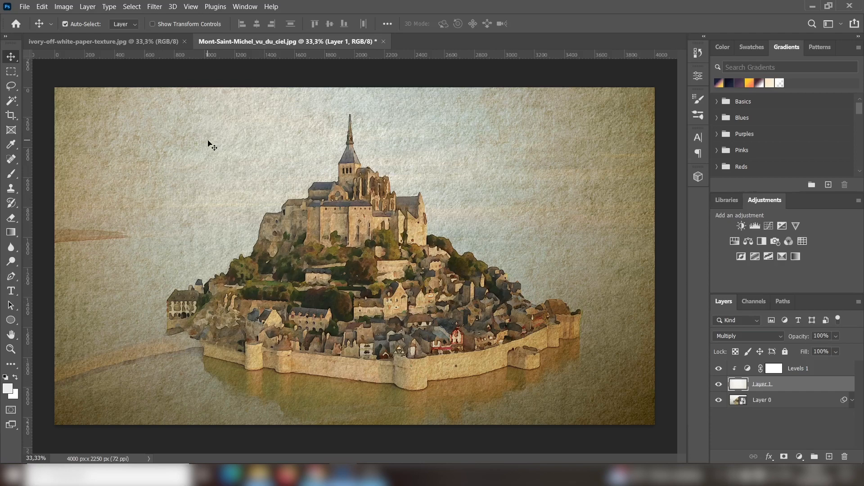
- Activate the Brush tool and import the Watercolor Photoshop Brushes ABR file from its folder inside _Efeito pintura
left_click(14, 177)
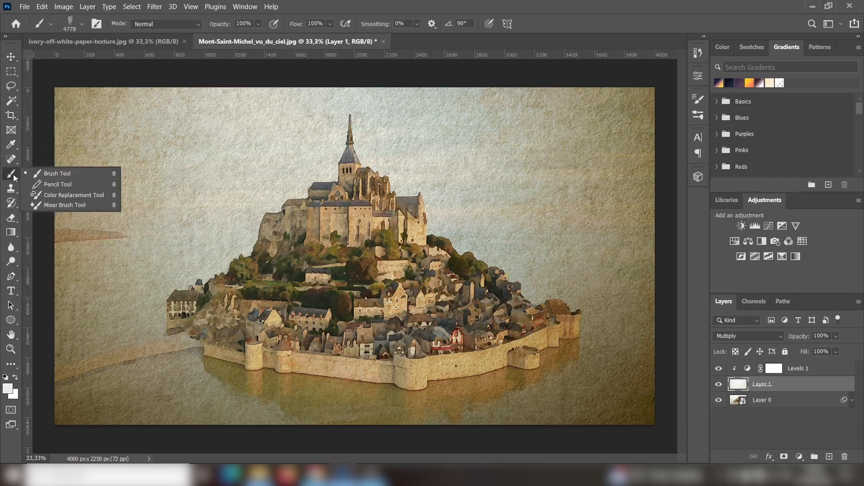
left_click(60, 173)
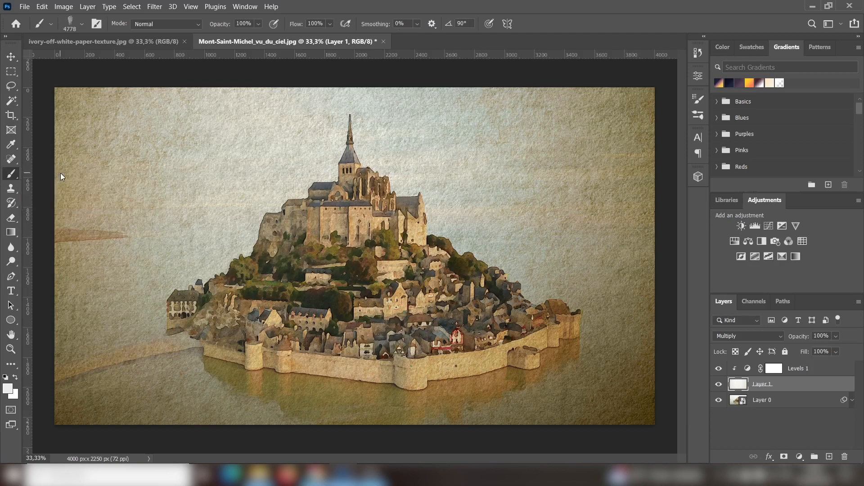
left_click(82, 24)
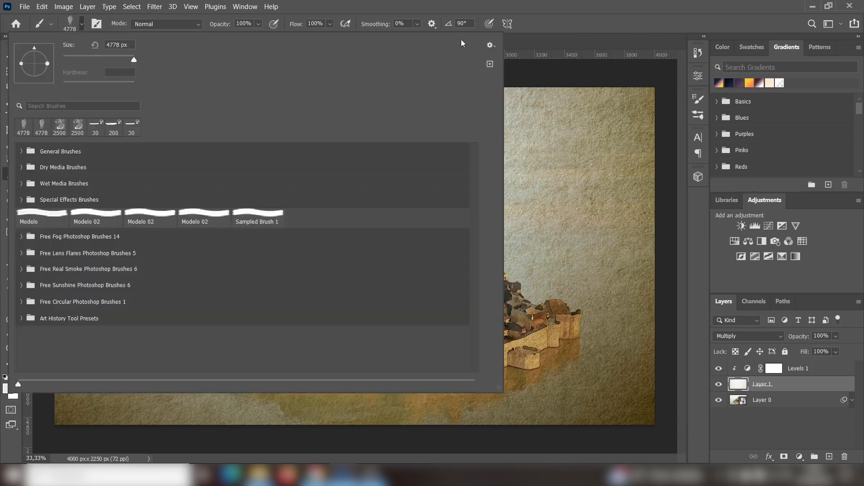
left_click(491, 47)
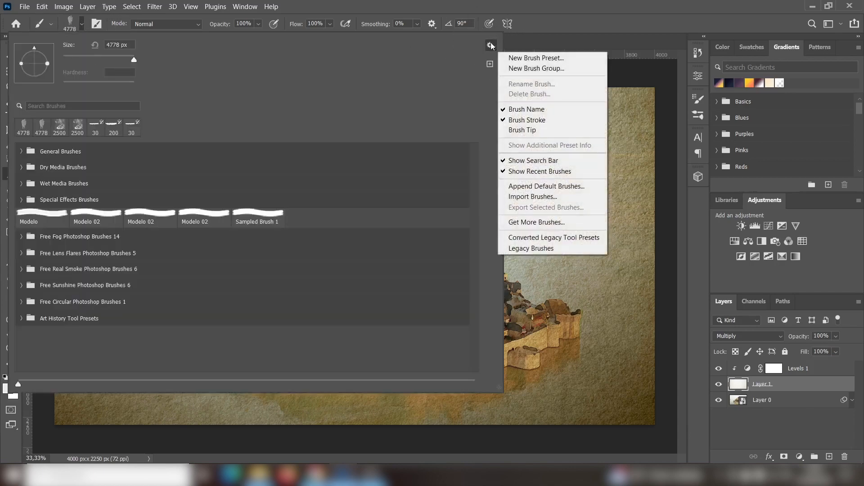
left_click(557, 198)
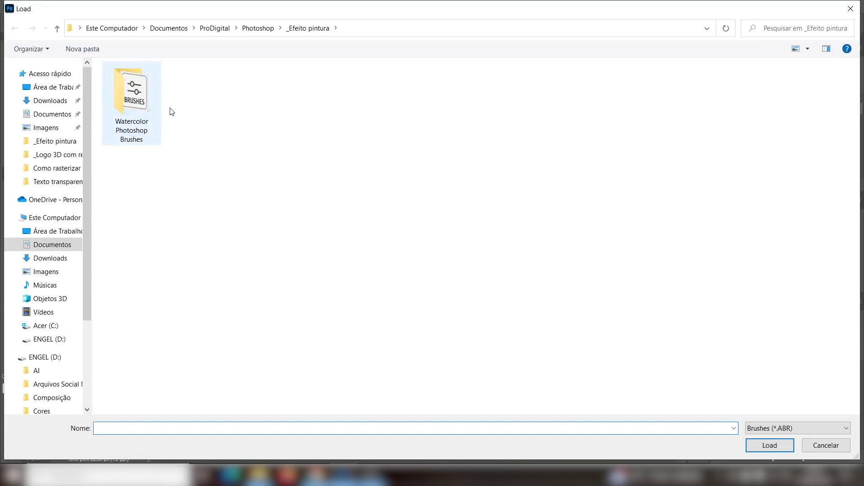
double_click(145, 91)
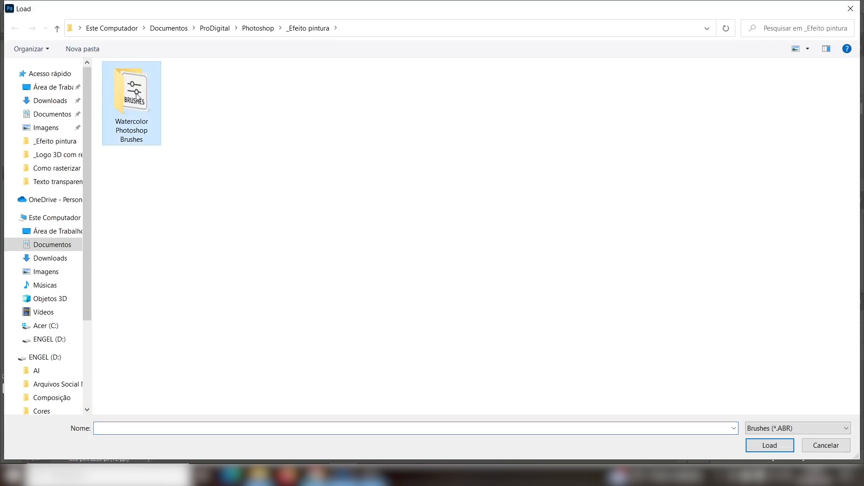
left_click(153, 83)
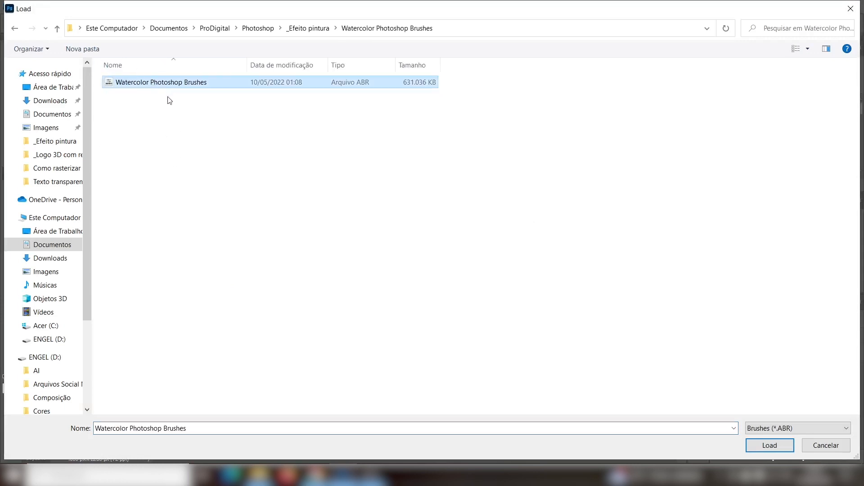
left_click(760, 446)
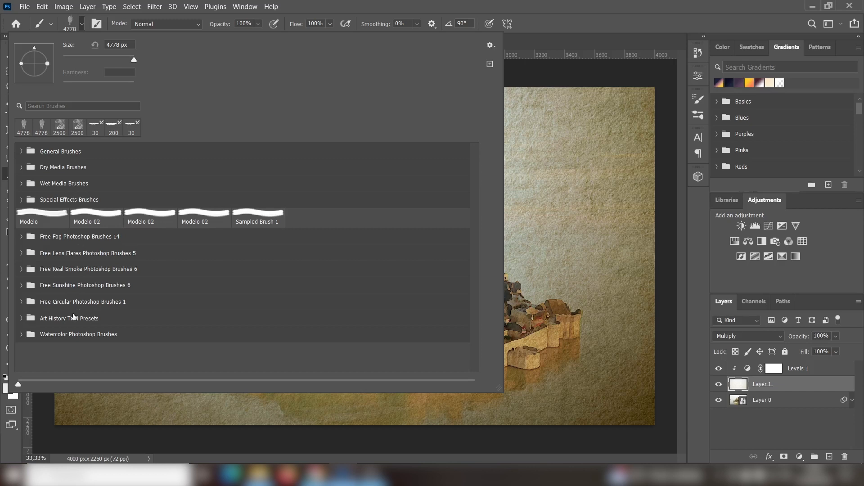
- Choose Sampled Brush 38 from the Watercolor Photoshop Brushes group as the brush tip
left_click(68, 336)
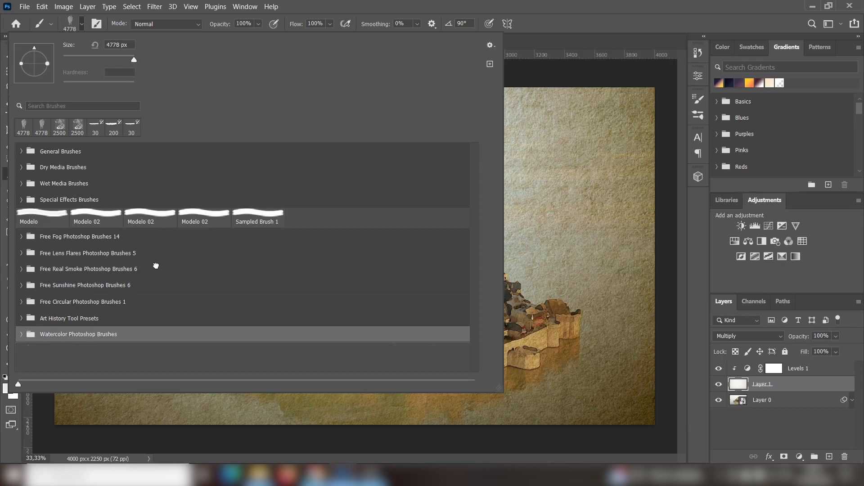
scroll(156, 266, "down", 2)
scroll(156, 268, "down", 1)
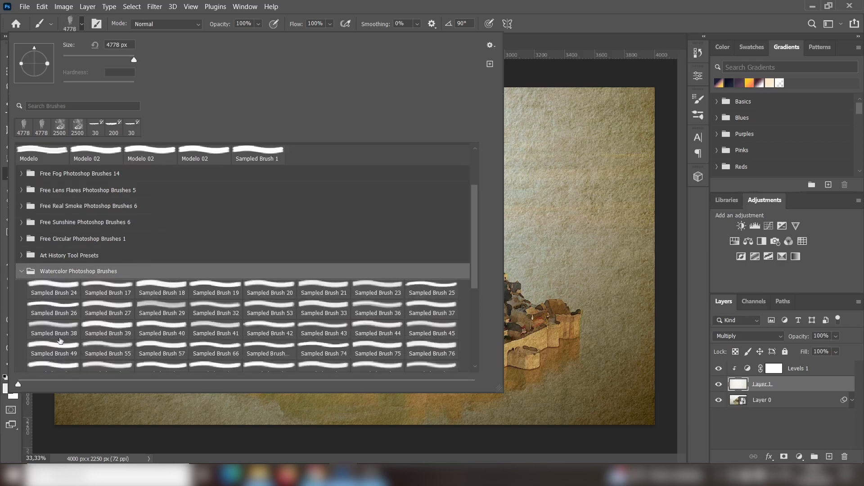
scroll(66, 334, "down", 1)
scroll(64, 317, "down", 1)
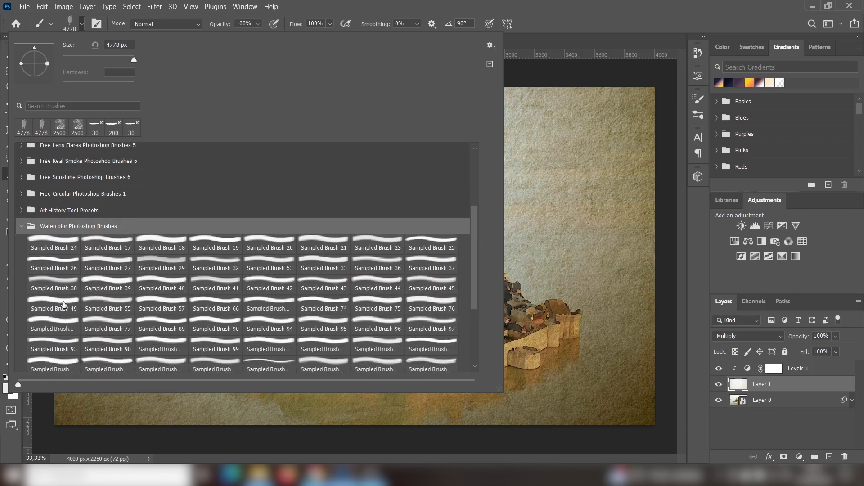
scroll(67, 288, "down", 1)
scroll(66, 270, "down", 1)
scroll(66, 252, "down", 1)
left_click(66, 233)
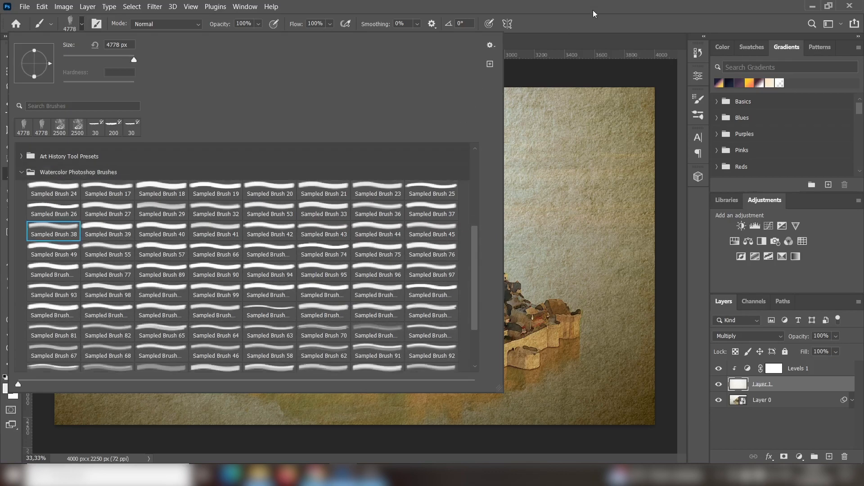
left_click(590, 26)
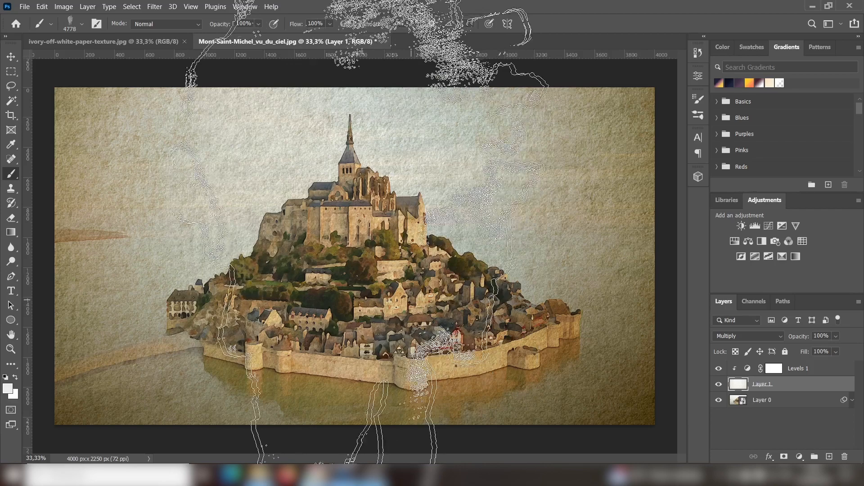
- Reduce the watercolor brush size to 3200 px and rotate its tip to an angle of -90°
key("bracketright")
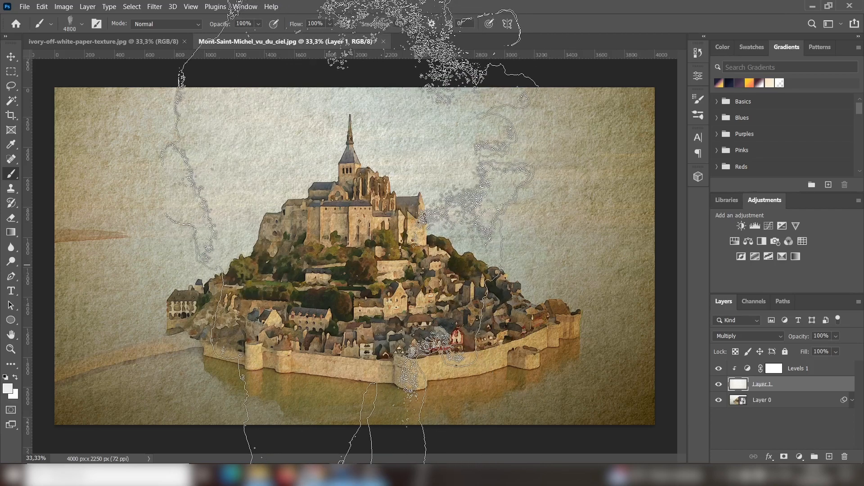
key("bracketleft")
key("bracketleft")
key("bracketleft")
key("bracketleft")
key("bracketleft")
key("bracketleft")
key("bracketleft")
key("bracketleft")
key("bracketleft")
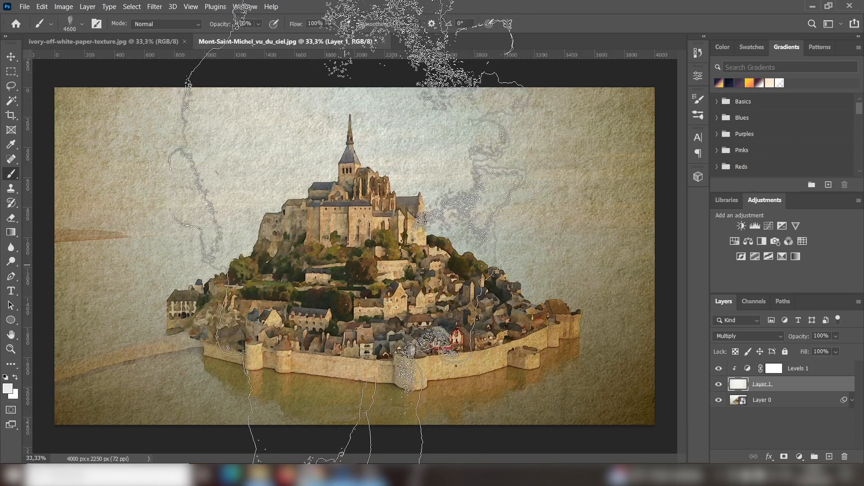
key("bracketleft")
key("bracketleft")
key("bracketleft")
key("bracketleft")
key("bracketleft")
key("bracketleft")
key("bracketleft")
key("bracketleft")
key("bracketleft")
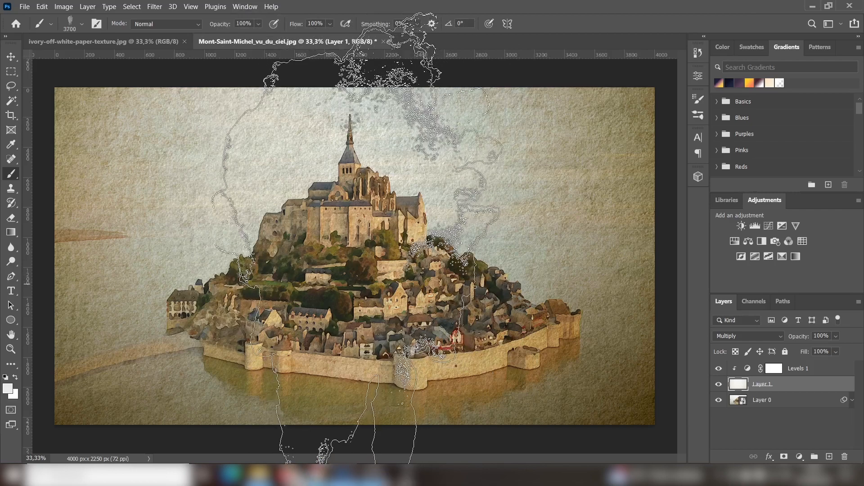
left_click(82, 23)
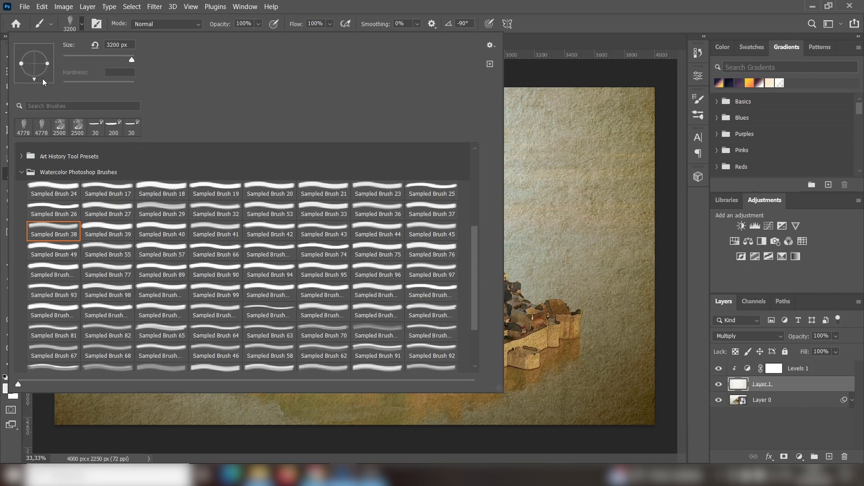
left_click(621, 16)
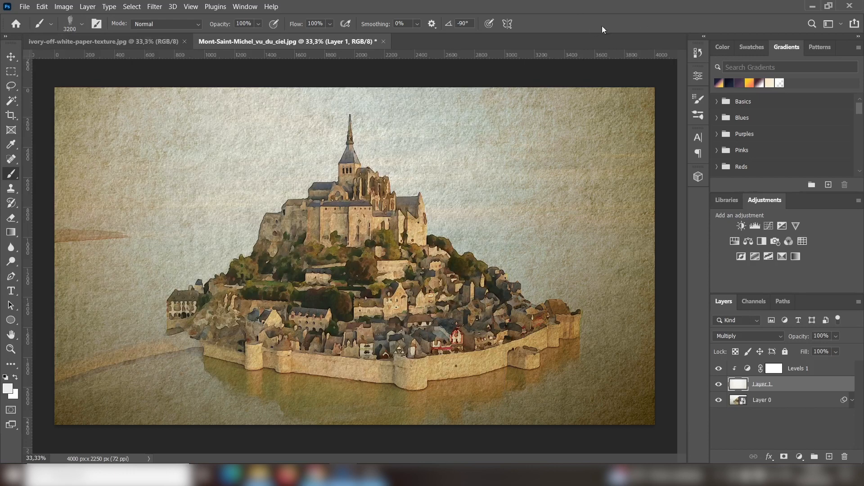
- Add a black layer mask to Layer 0 so the photo is completely hidden
left_click(735, 401)
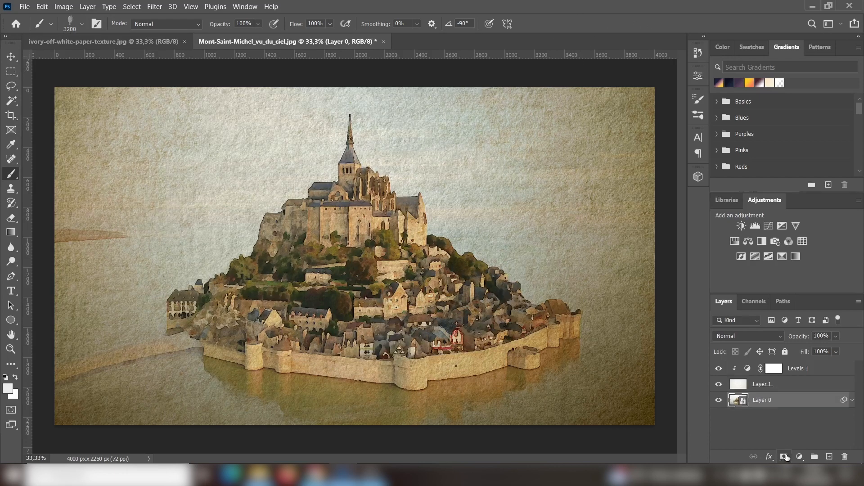
left_click(784, 456)
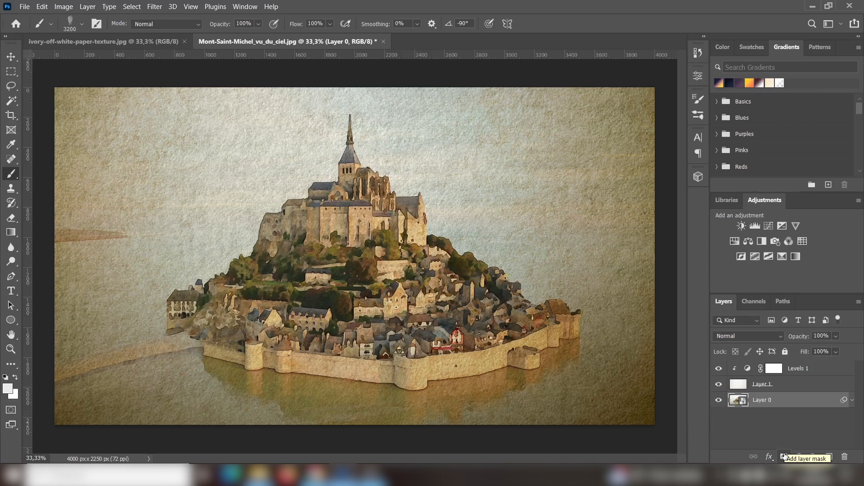
left_click(784, 456)
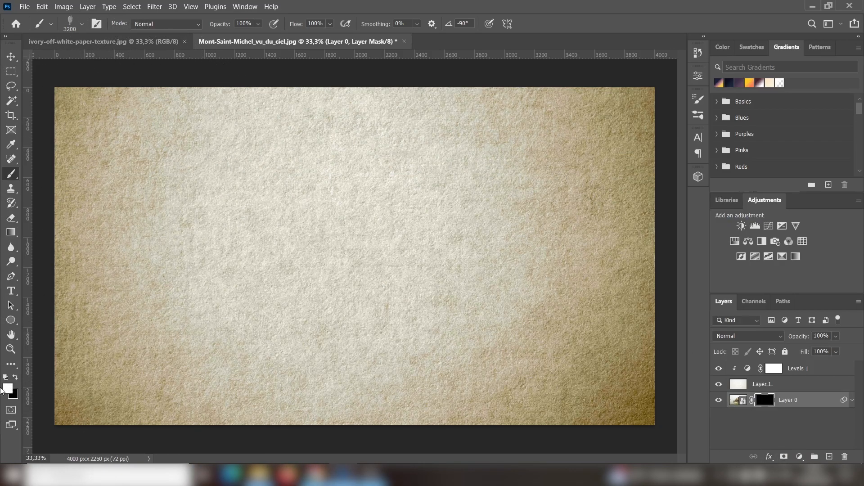
- Paint white on Layer 0's mask with the watercolor brush to reveal the island in the middle, leaving the edges faded
key("ctrl")
key("ctrl")
key("ctrl")
key("ctrl")
key("ctrl")
key("ctrl")
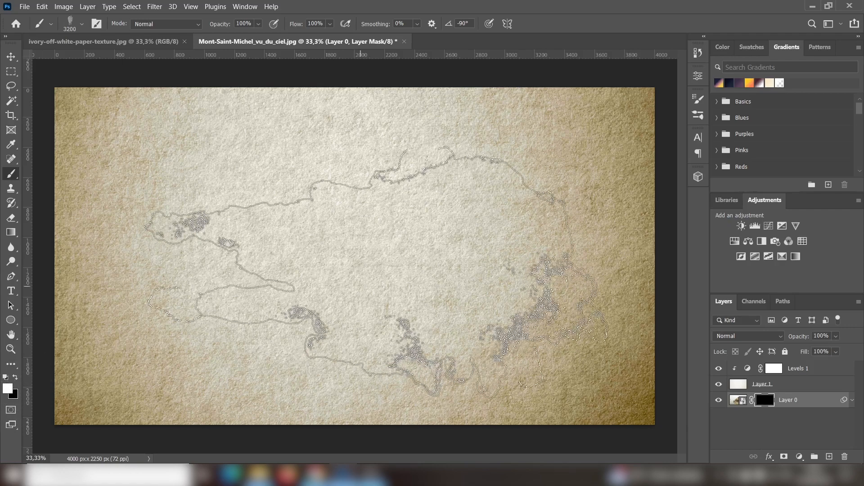
mouse_move(366, 226)
left_mouse_down()
mouse_move(356, 233)
mouse_move(265, 225)
mouse_move(236, 306)
mouse_move(241, 358)
left_mouse_up()
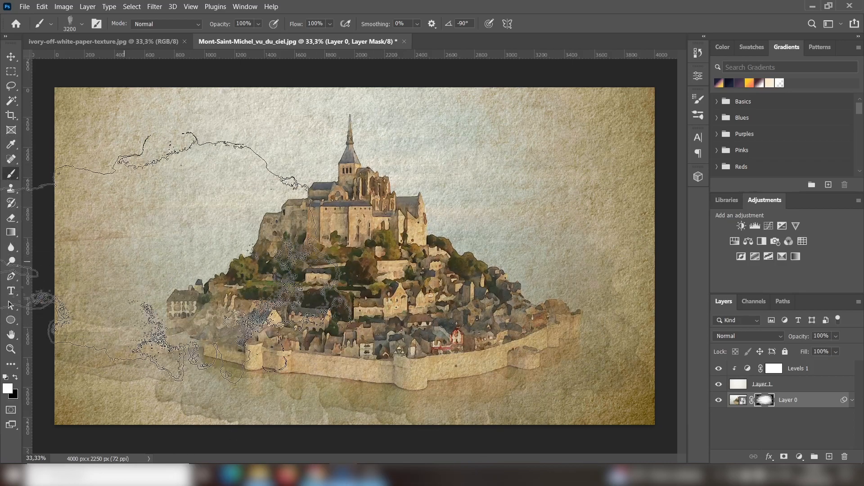
- Rotate the watercolor brush tip to an angle of 90°
left_click(82, 24)
mouse_move(33, 79)
left_mouse_down()
mouse_move(22, 67)
mouse_move(34, 53)
left_mouse_up()
left_click(560, 22)
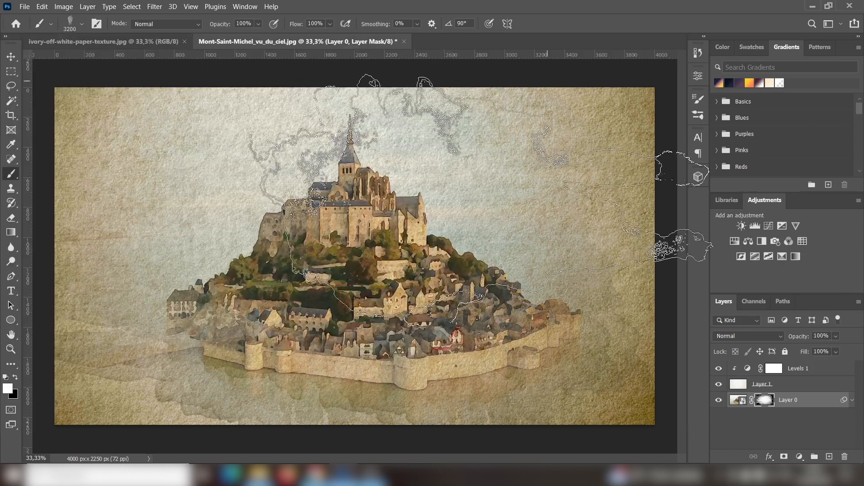